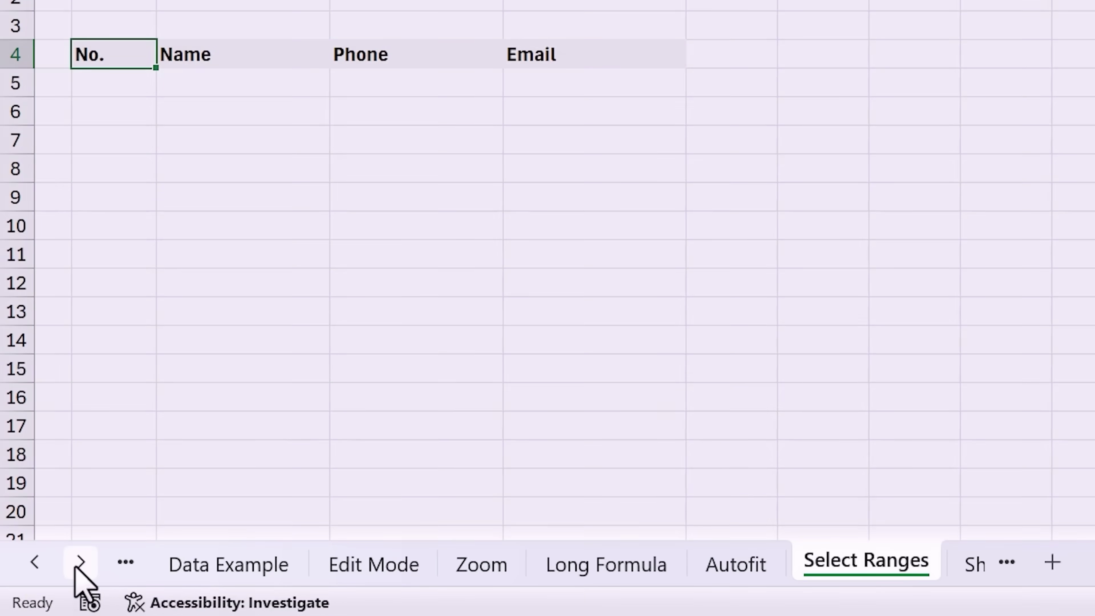
# Step: Jump to the Data Example sheet through the Activate sheet list on the tab arrows
pyautogui.click(50, 582)
pyautogui.click(80, 562)
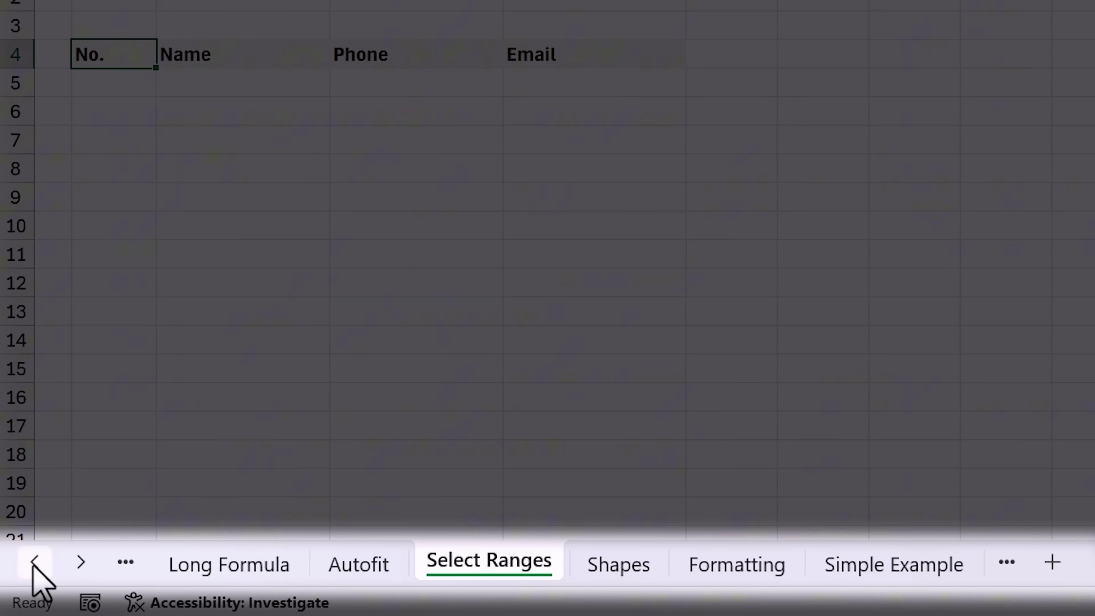
pyautogui.click(34, 565)
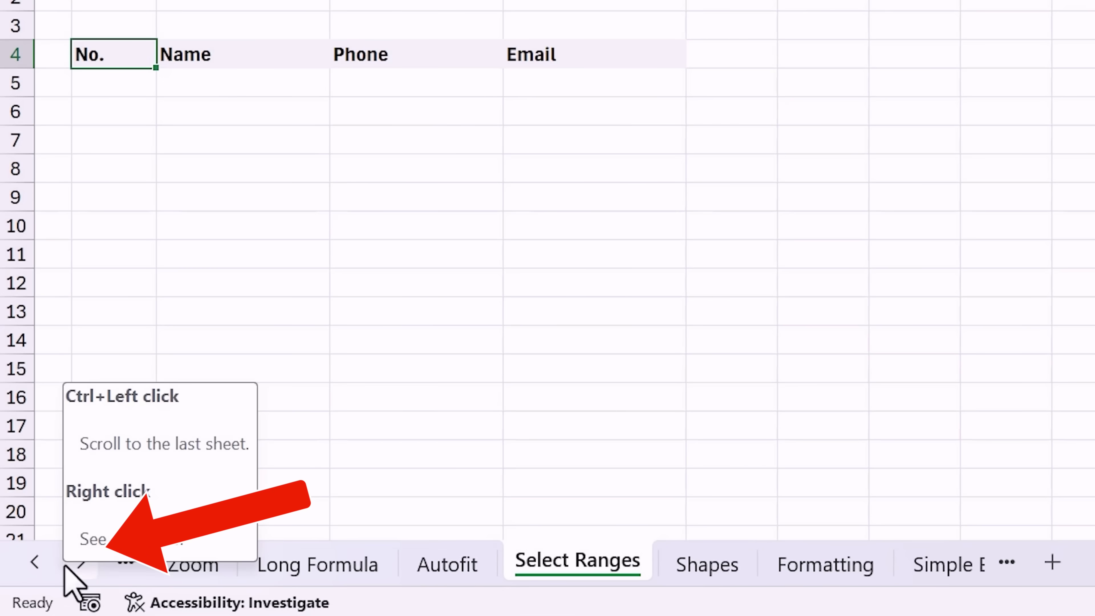
pyautogui.rightClick(68, 569)
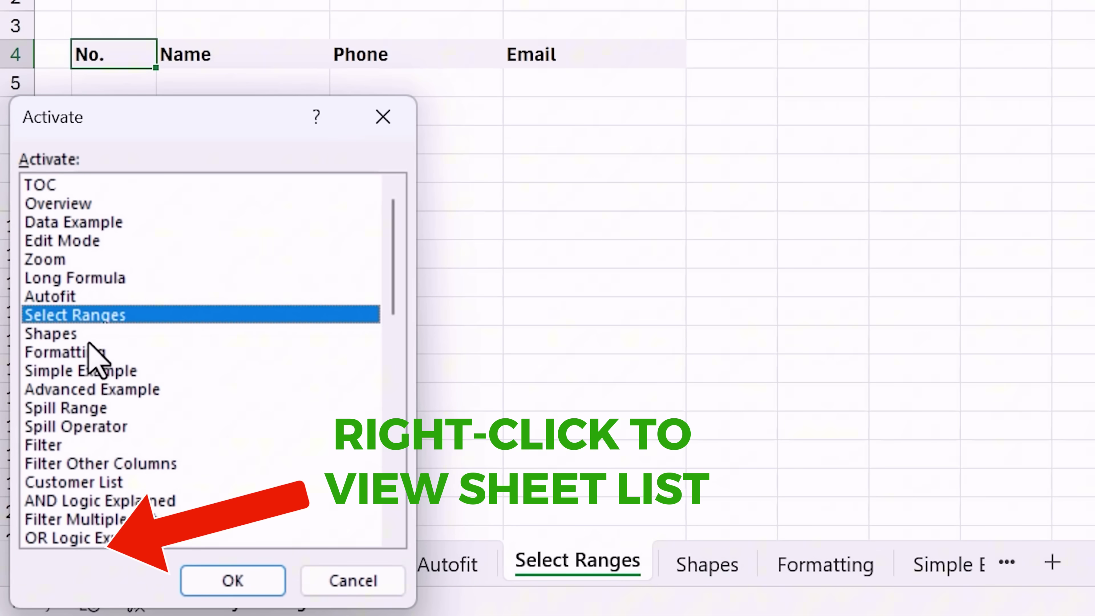
pyautogui.doubleClick(94, 222)
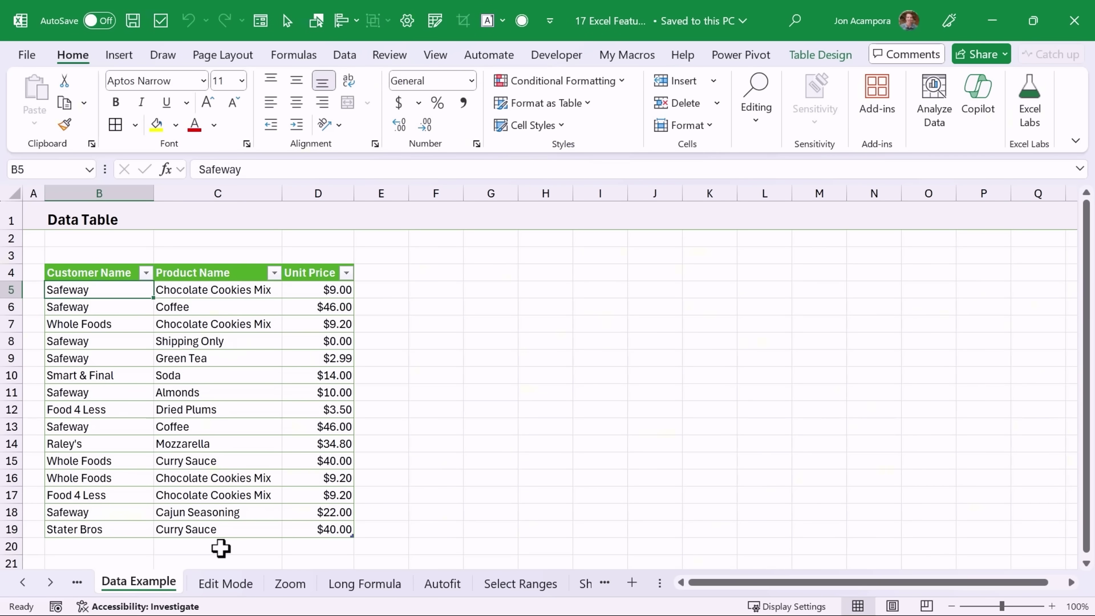
# Step: Enable Sheet Number in the status bar so it reads Sheet 3 of 56
pyautogui.rightClick(226, 606)
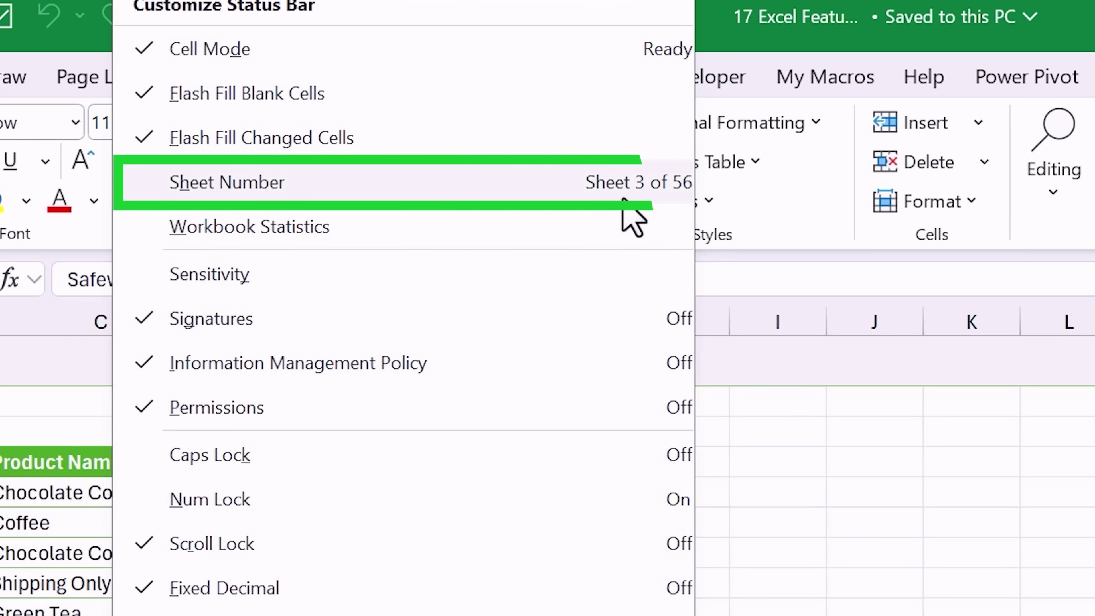
pyautogui.click(471, 188)
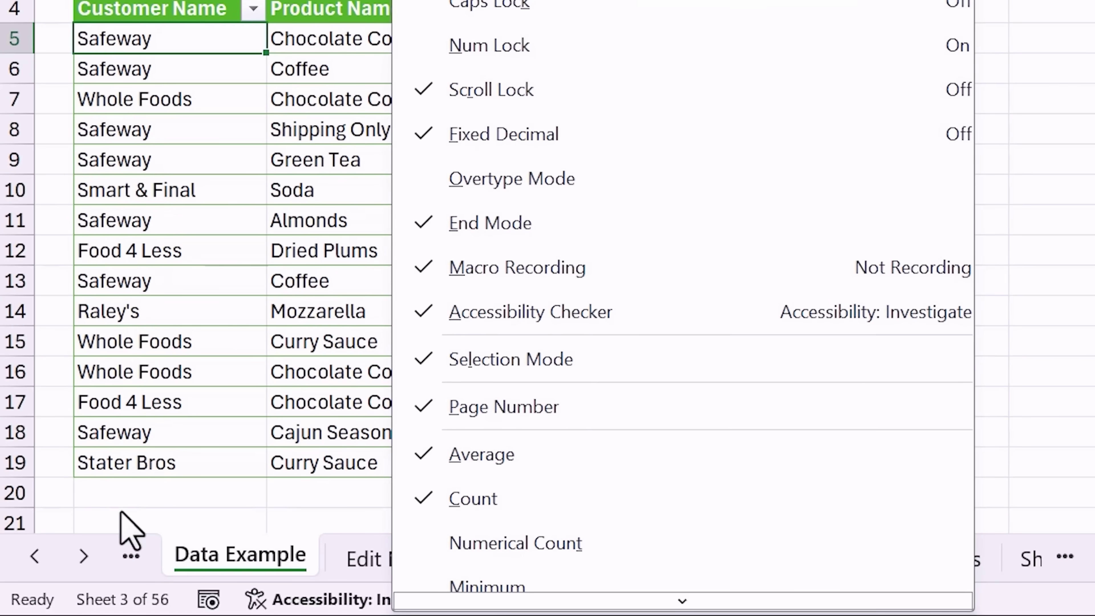
pyautogui.press('Escape')
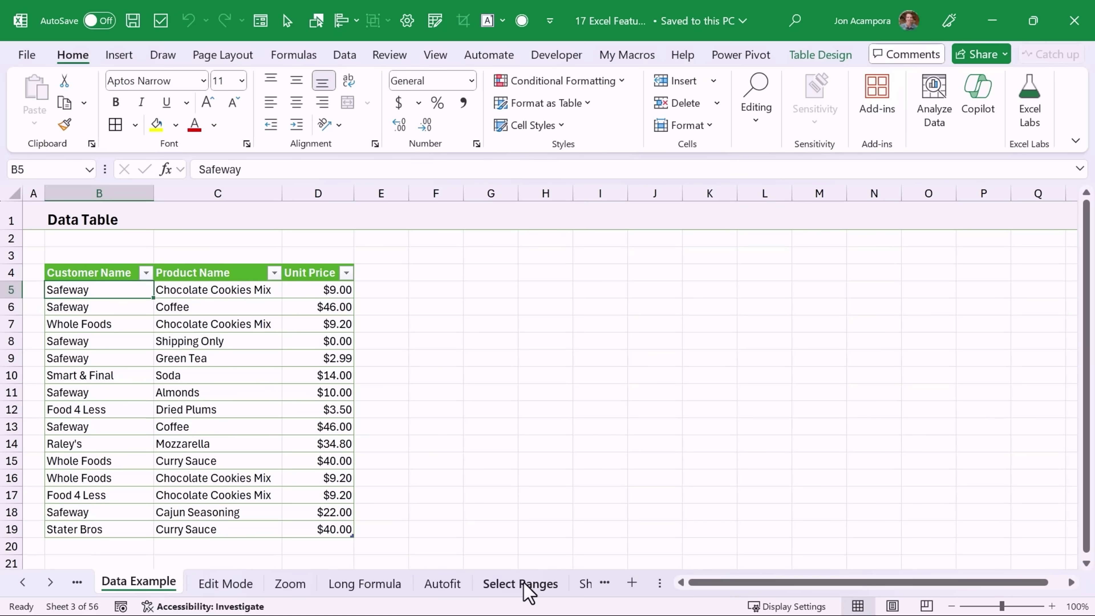
pyautogui.click(577, 579)
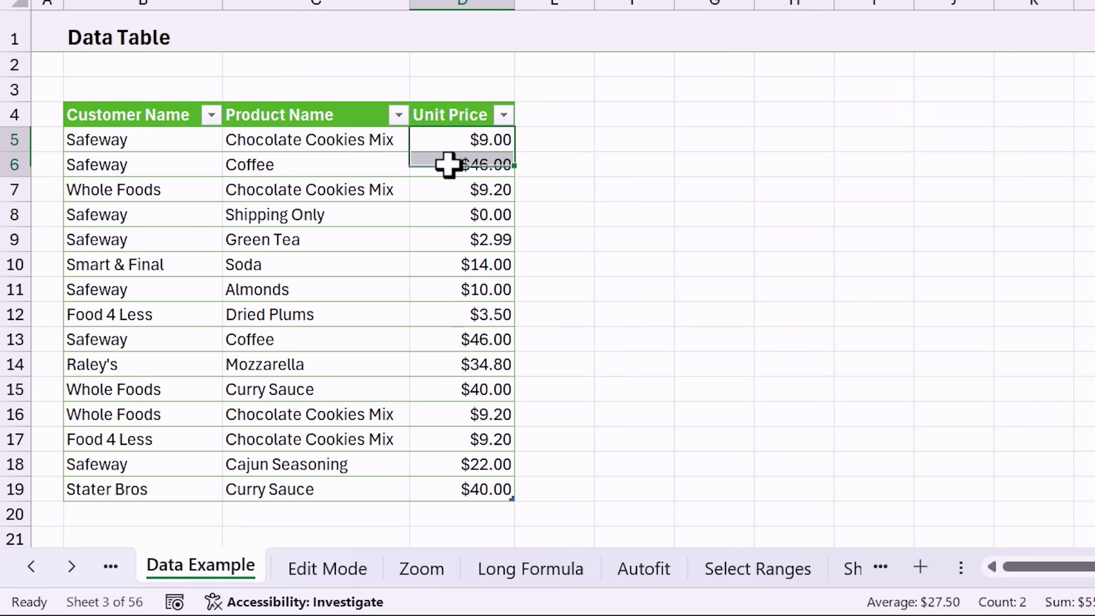
# Step: Select the Unit Price values D5:D19 and add Maximum to the status-bar summaries
pyautogui.moveTo(448, 165); pyautogui.dragTo(459, 487)
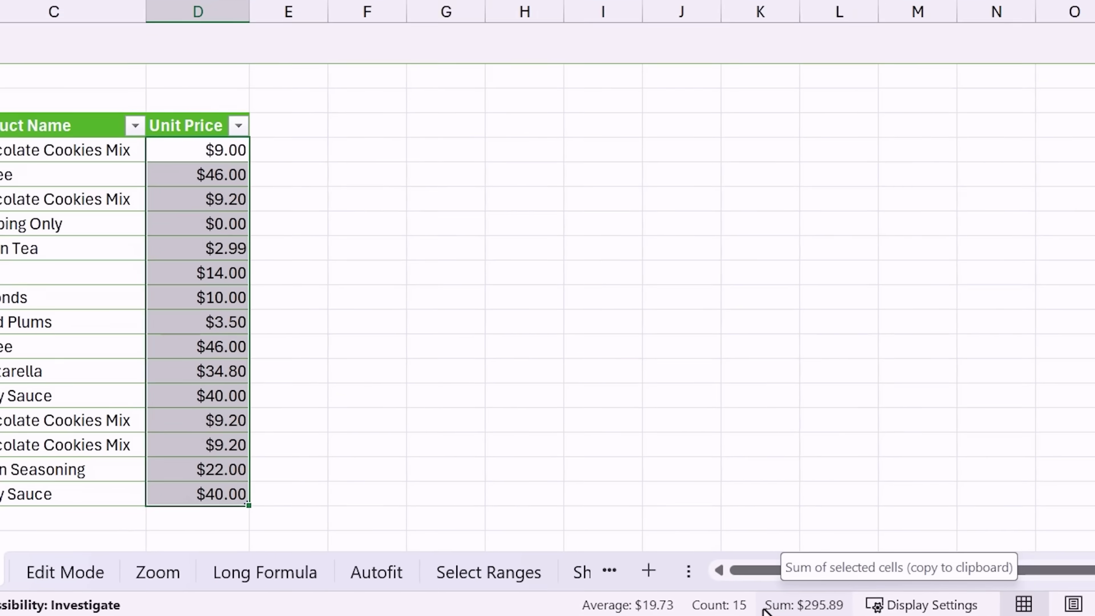
pyautogui.rightClick(797, 608)
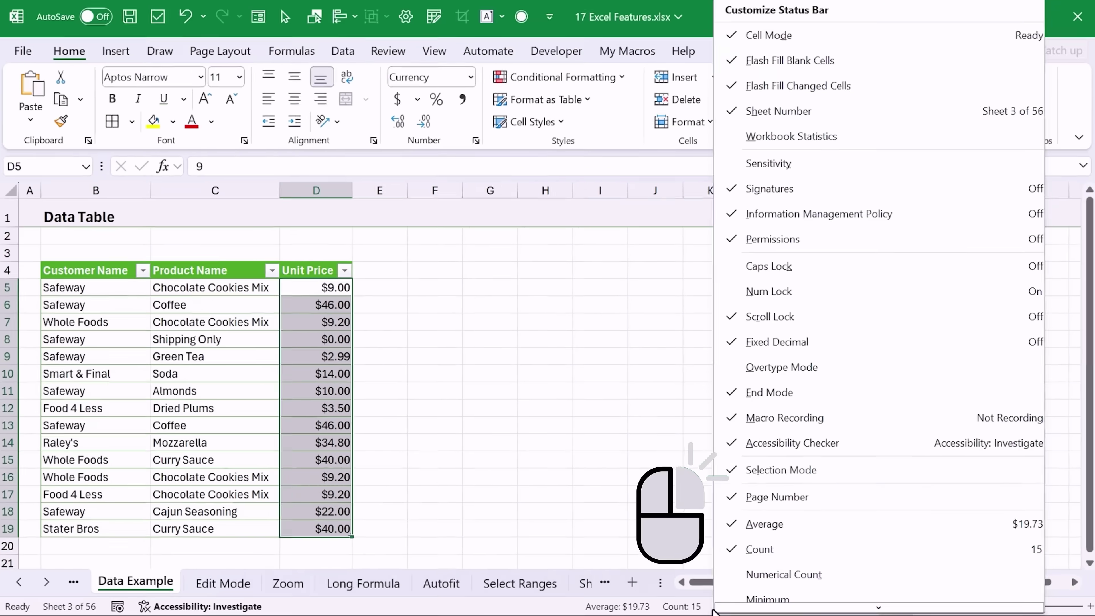
pyautogui.scroll(-3, 770, 604)
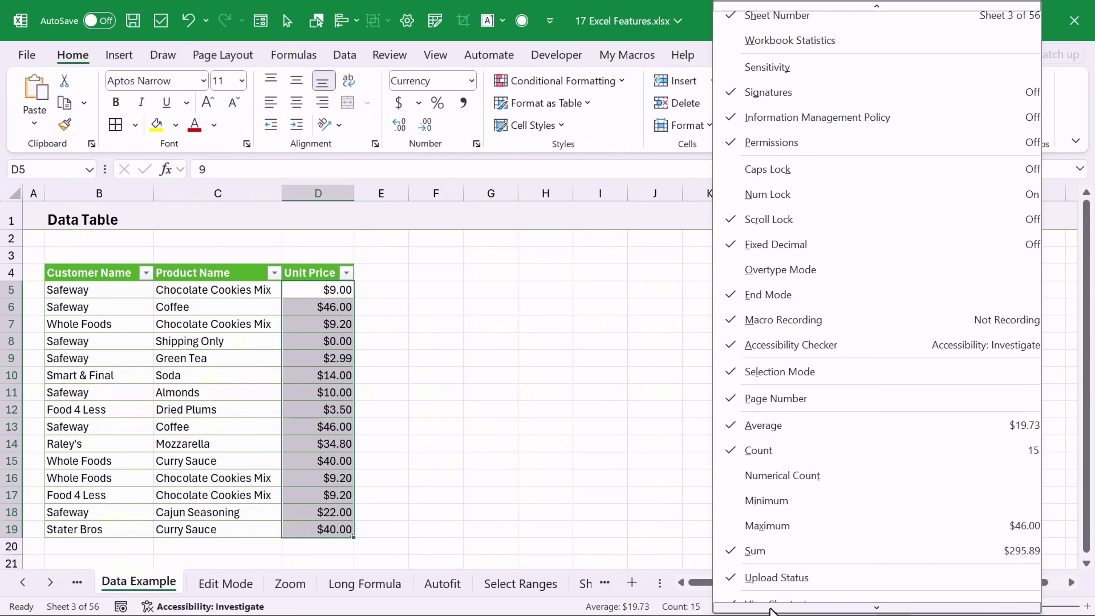
pyautogui.click(778, 501)
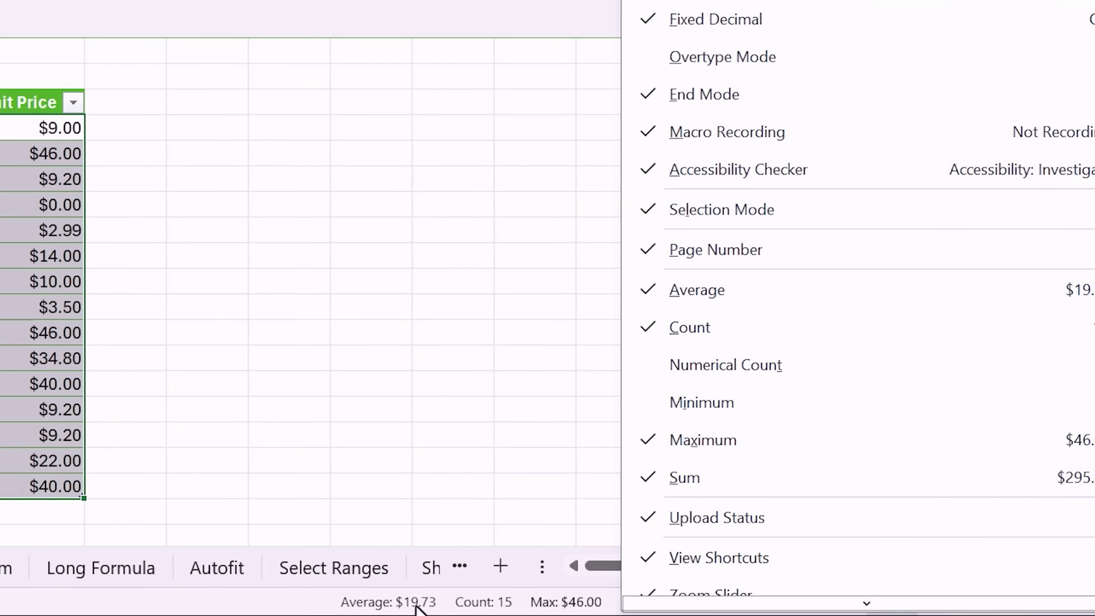
# Step: Copy the status-bar Sum of $295.89 and paste it into an empty cell
pyautogui.click(416, 608)
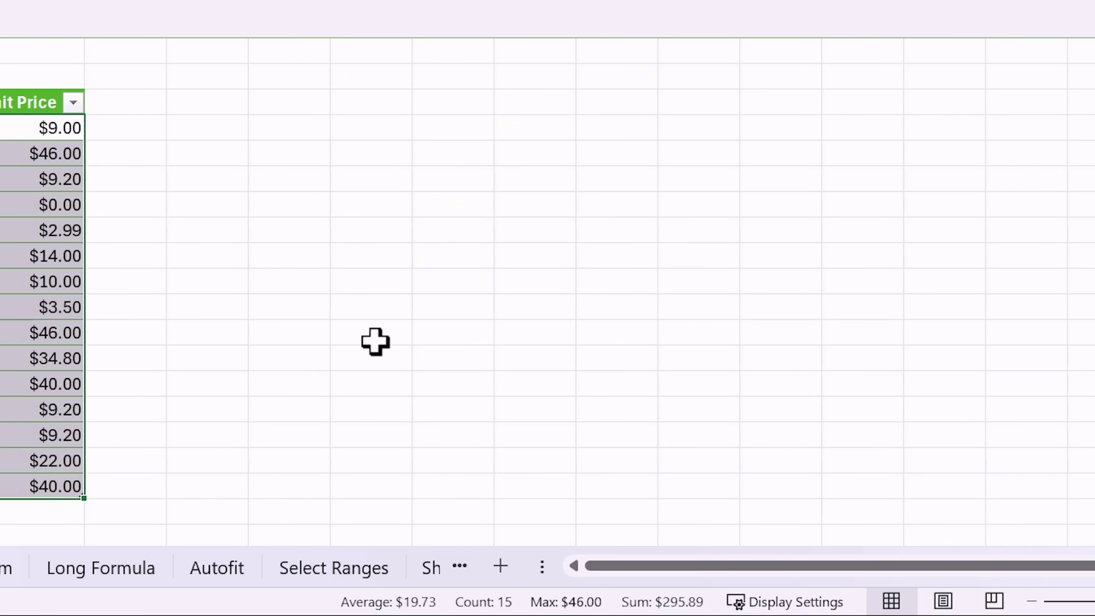
pyautogui.click(368, 334)
pyautogui.write('$295.89')
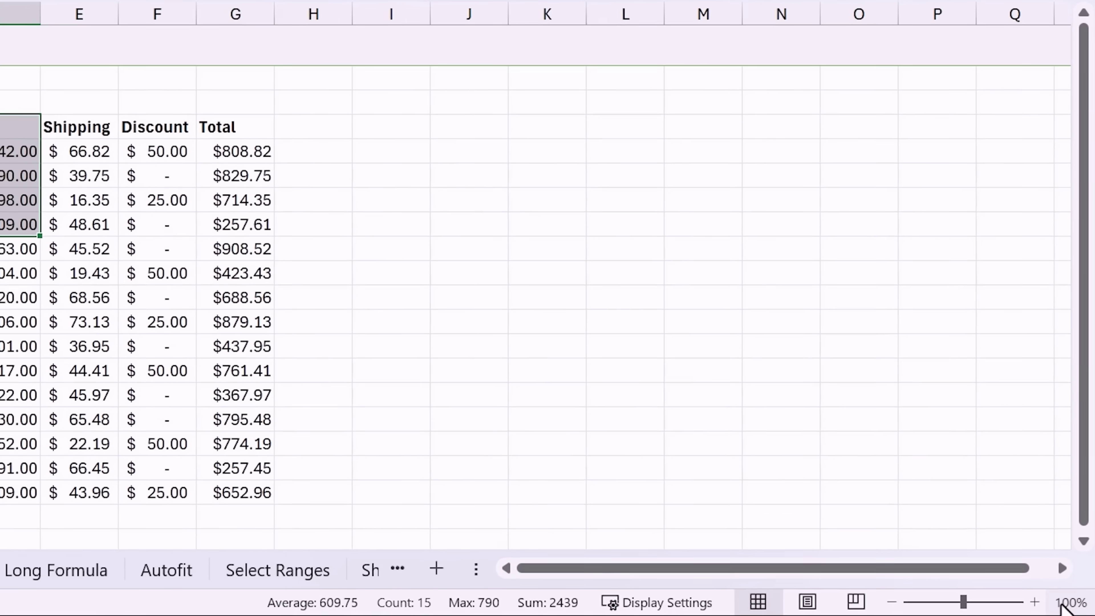
# Step: Zoom to Fit selection on the table cells, then reset the zoom to 100%
pyautogui.click(1075, 606)
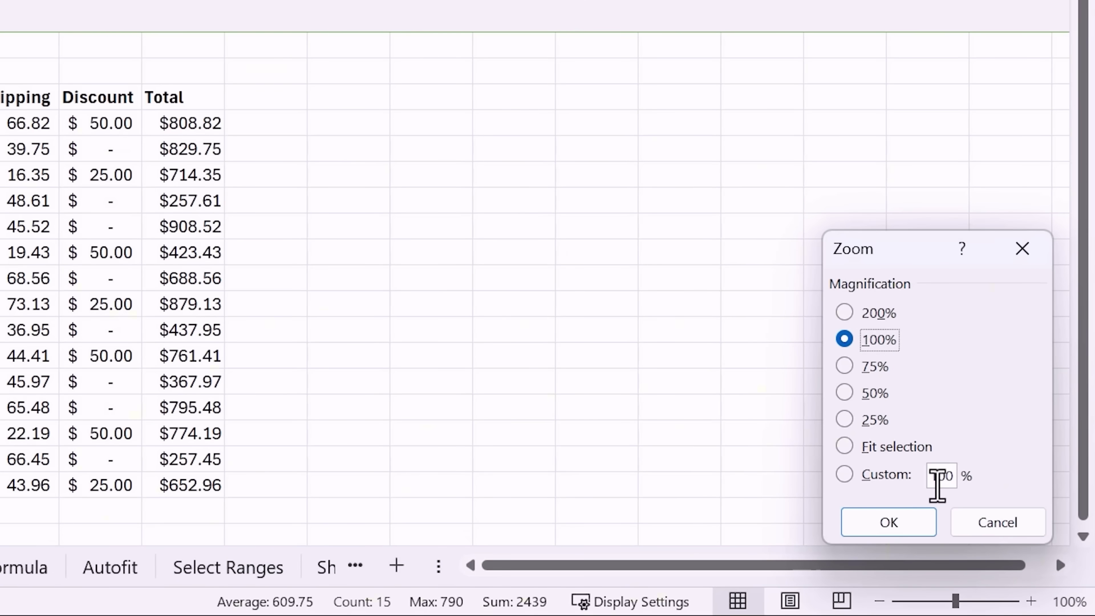
pyautogui.doubleClick(869, 448)
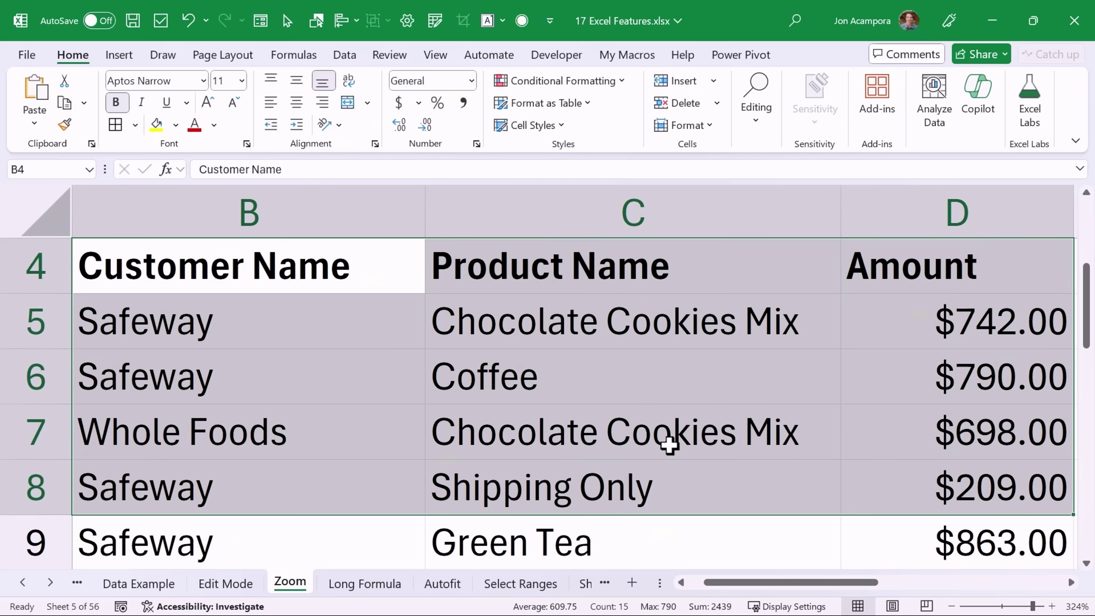
pyautogui.click(1072, 606)
pyautogui.doubleClick(947, 434)
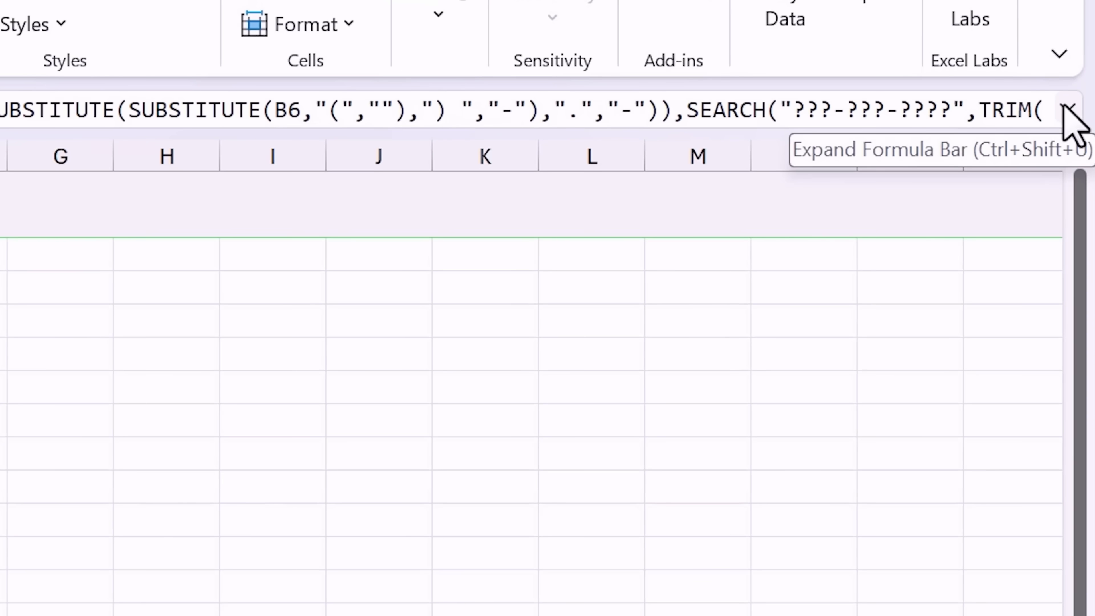
# Step: Expand and enlarge the formula bar to read C6's full SUBSTITUTE formula, then collapse it
pyautogui.click(1074, 147)
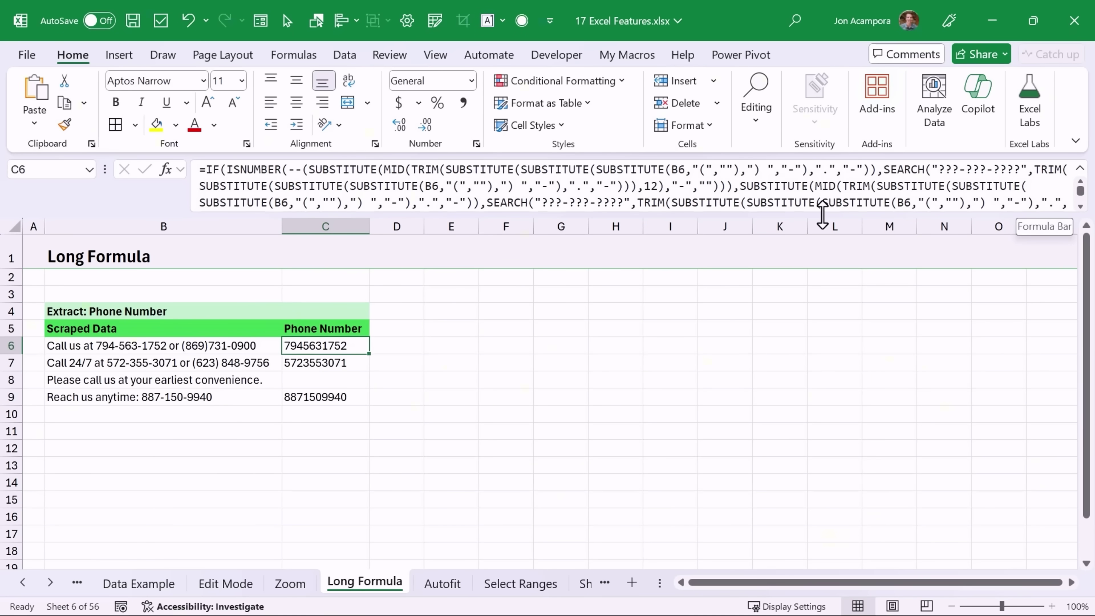
pyautogui.moveTo(822, 217); pyautogui.dragTo(819, 248)
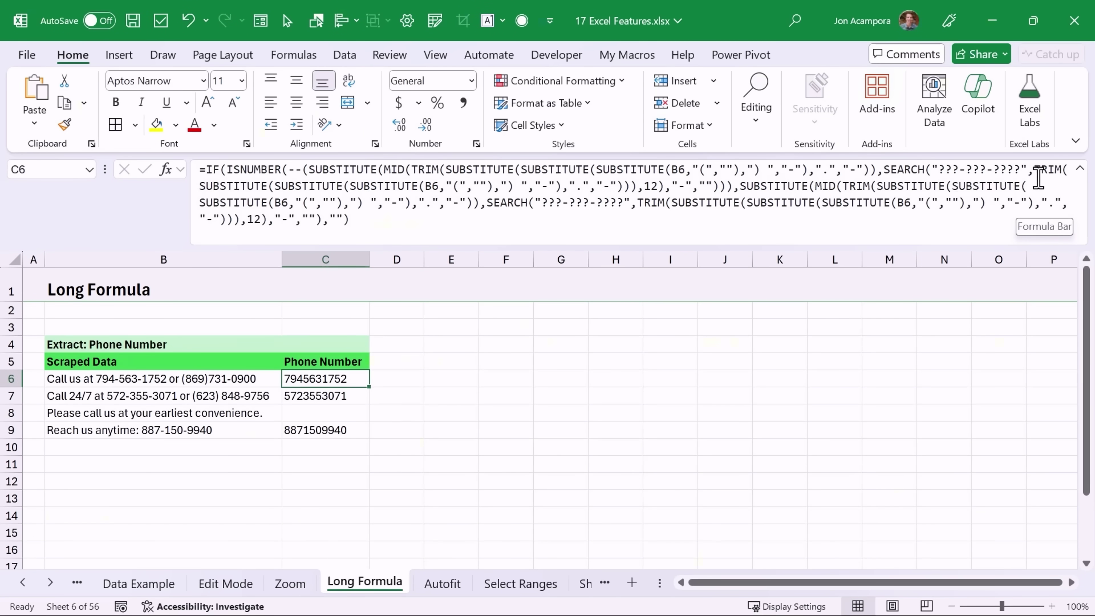
pyautogui.click(1079, 172)
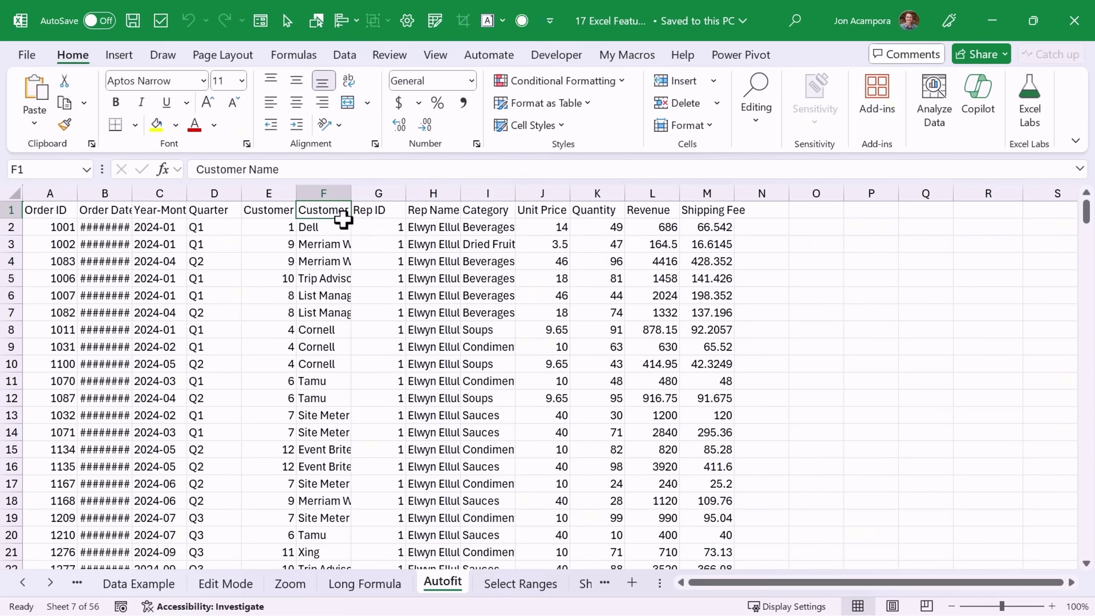
# Step: Autofit column F to its customer names, then autofit every column on the sheet
pyautogui.doubleClick(351, 193)
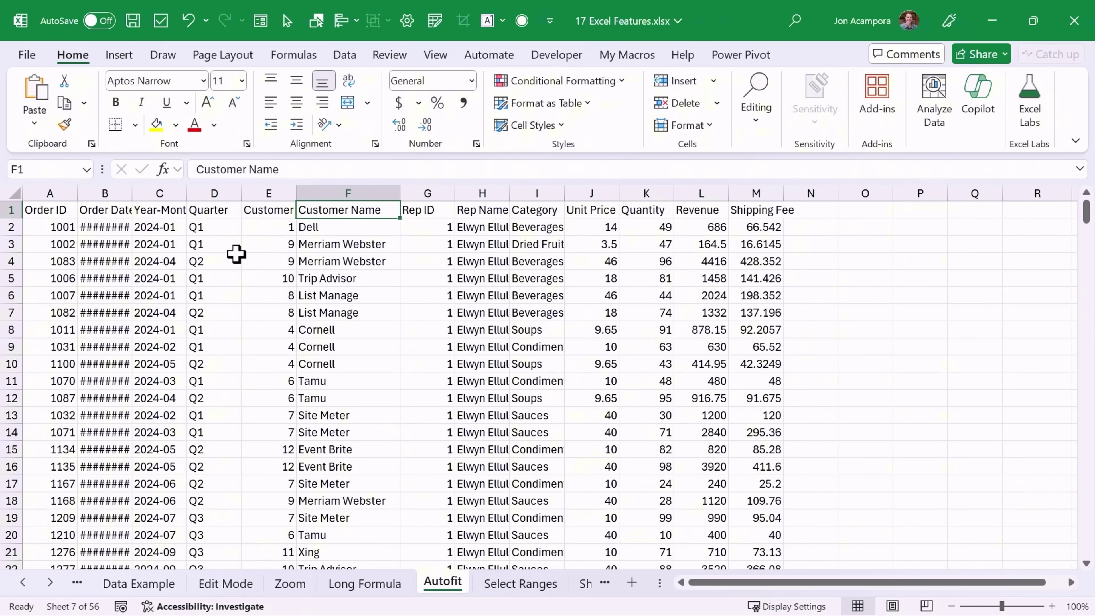
pyautogui.click(10, 193)
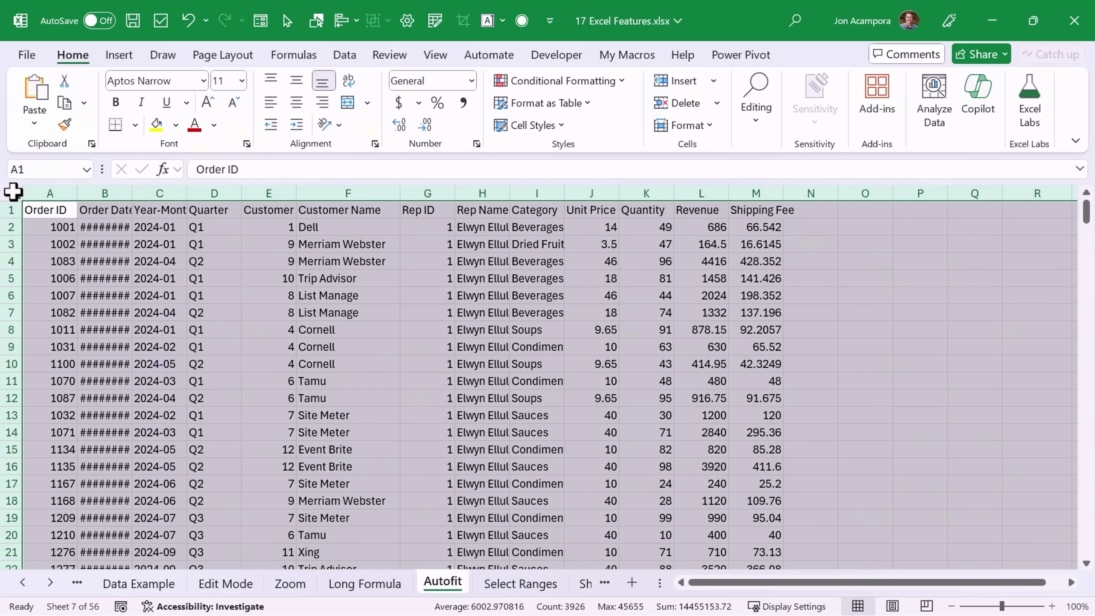
pyautogui.doubleClick(130, 192)
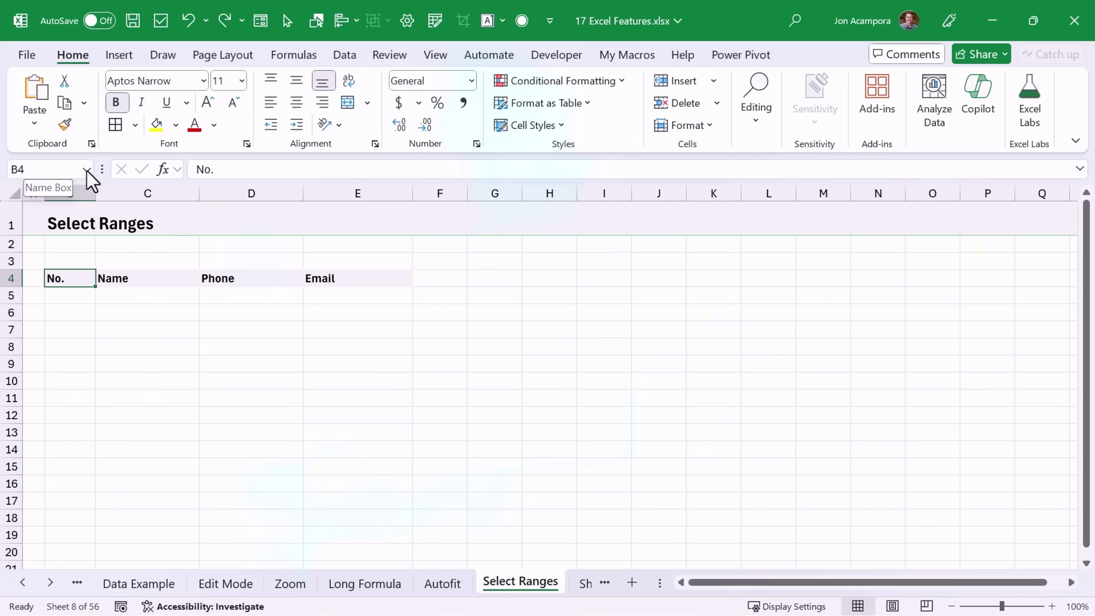
# Step: Select B4:E500 with the Name Box and apply All Borders to the range
pyautogui.click(87, 170)
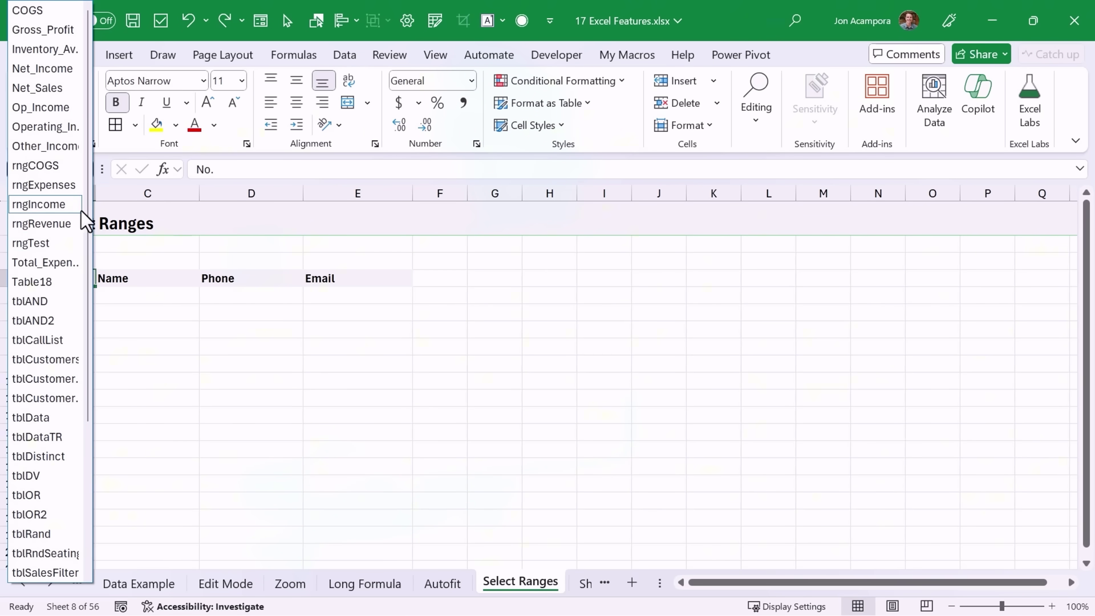
pyautogui.press('Escape')
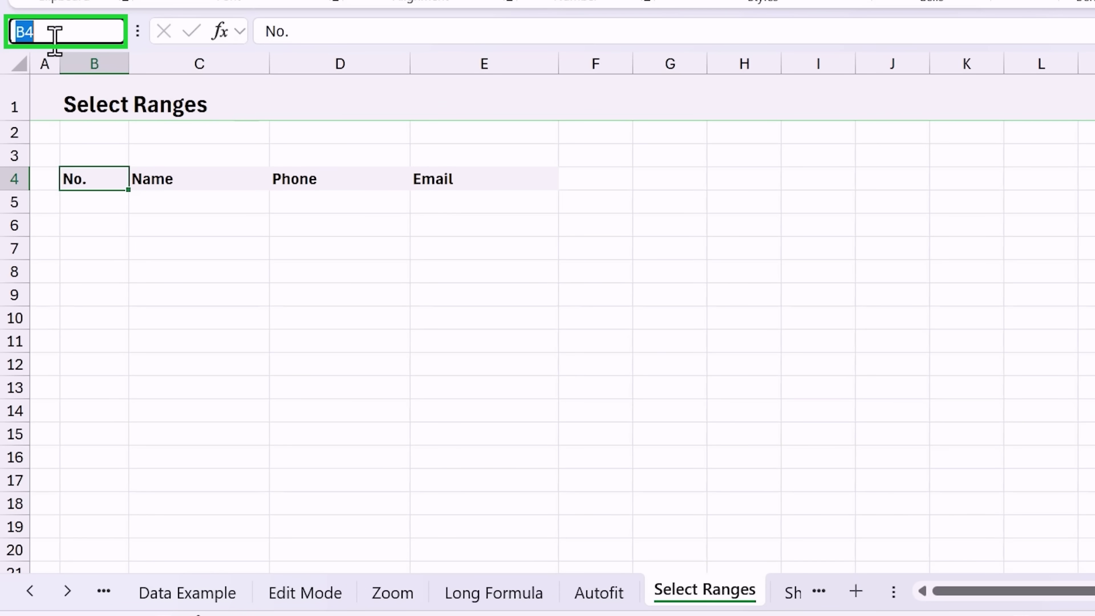
pyautogui.write('e500')
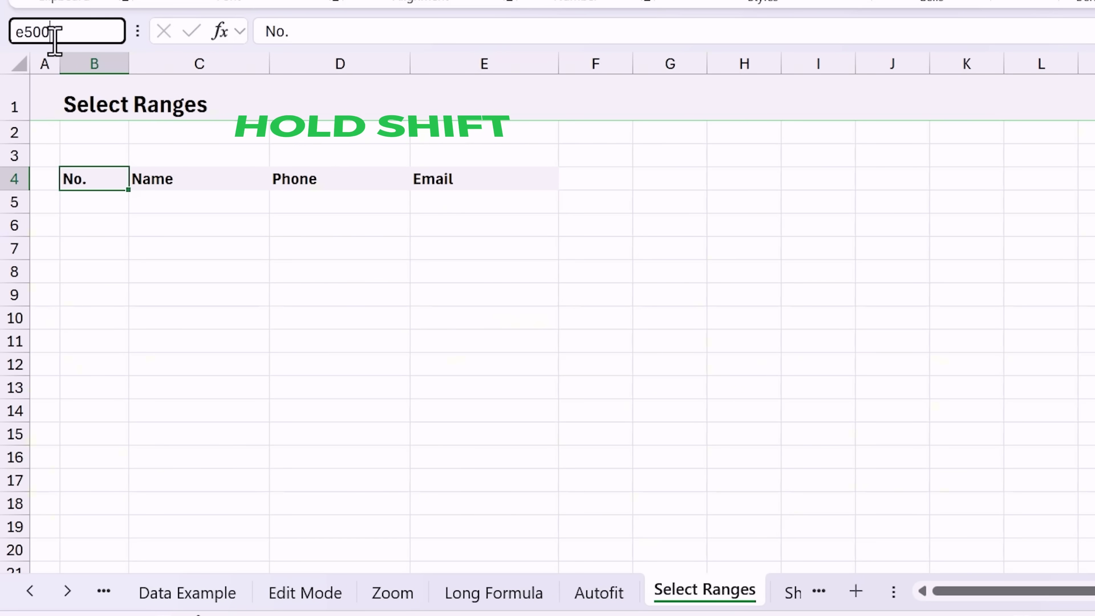
pyautogui.hotkey('shift', 'Return')
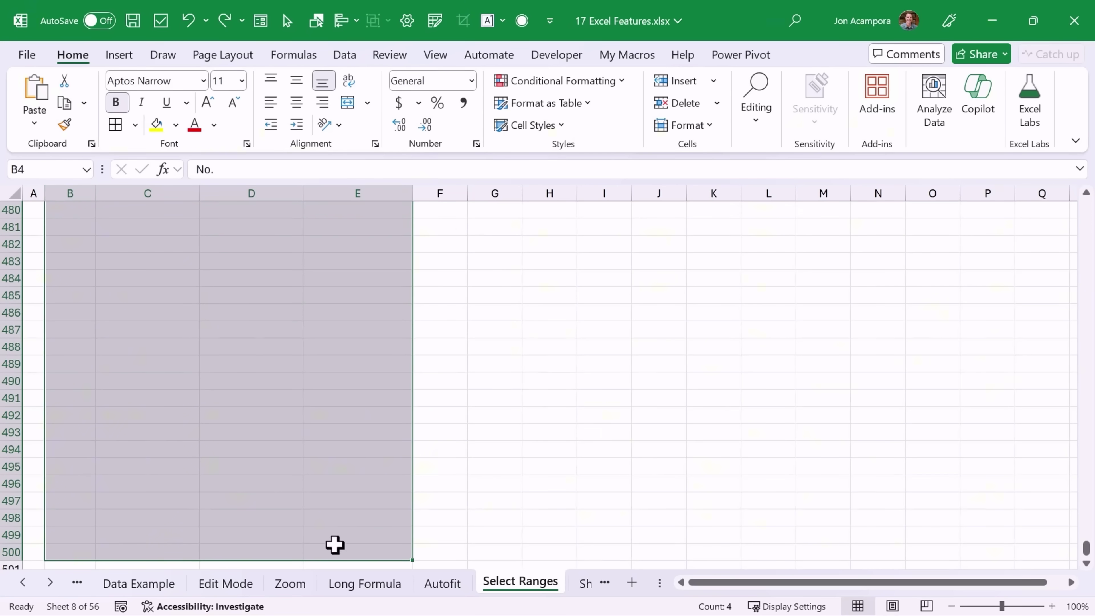
pyautogui.click(135, 125)
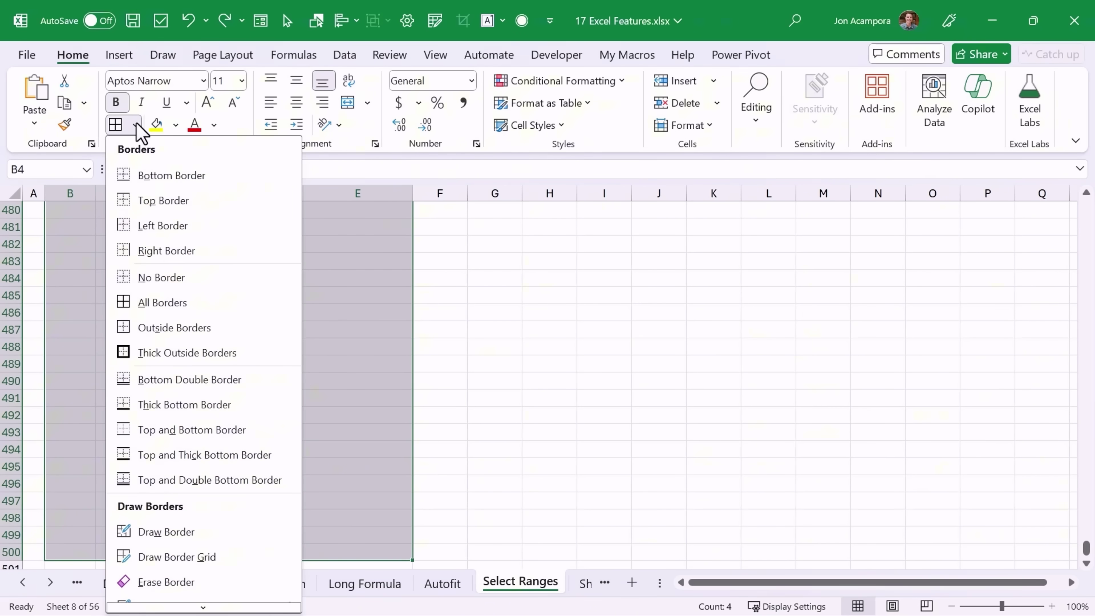
pyautogui.click(161, 303)
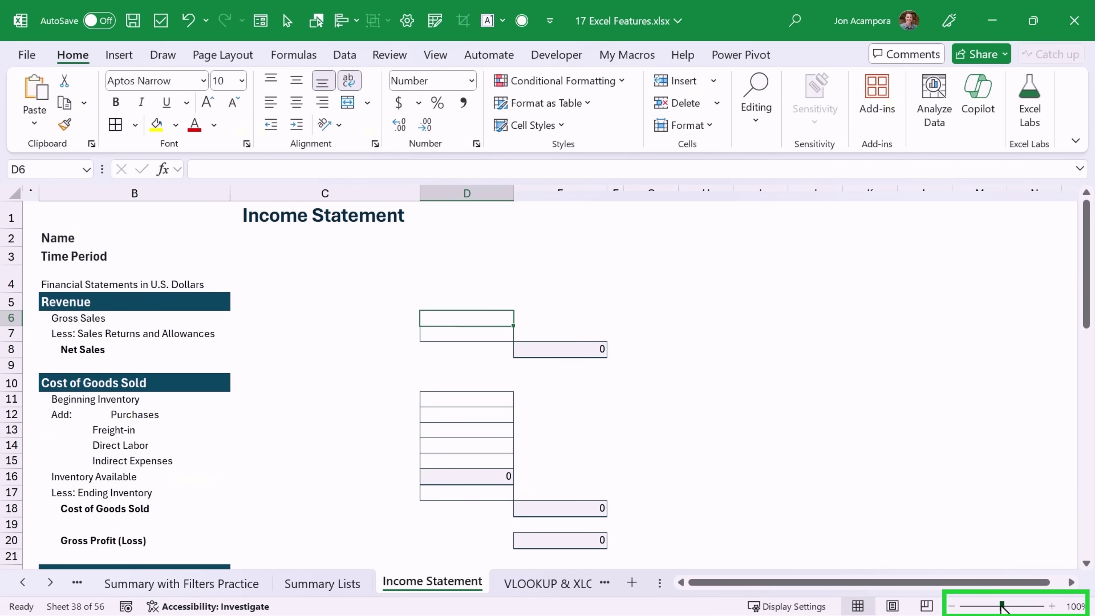
# Step: Zoom the Income Statement out to 40% using the zoom slider
pyautogui.moveTo(1001, 606); pyautogui.dragTo(974, 607)
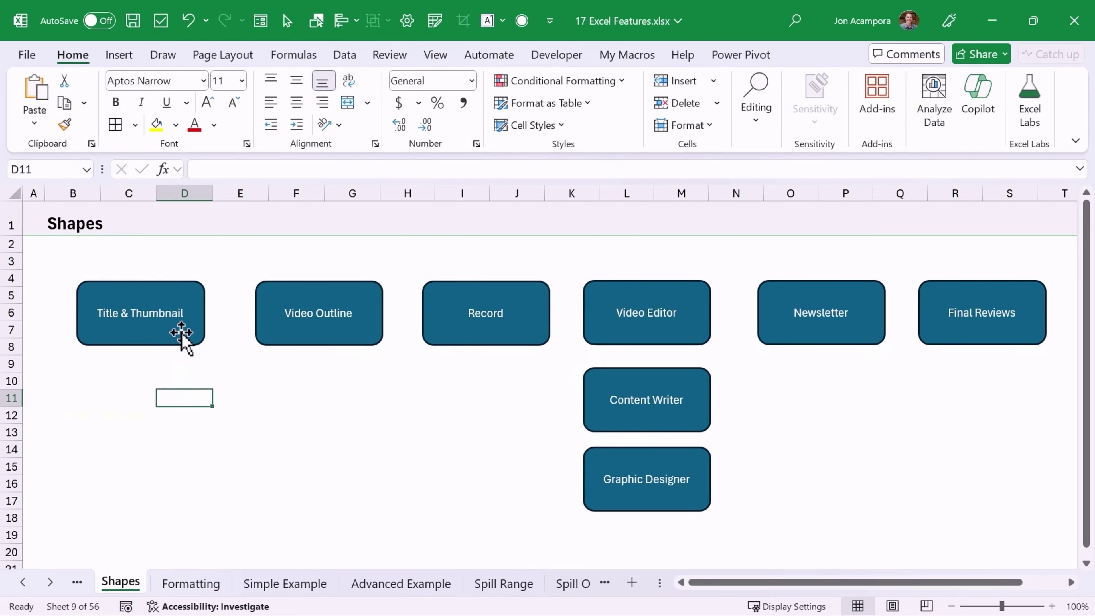
# Step: Multi-select Title & Thumbnail, Video Outline and Record, then deselect them
pyautogui.click(191, 299)
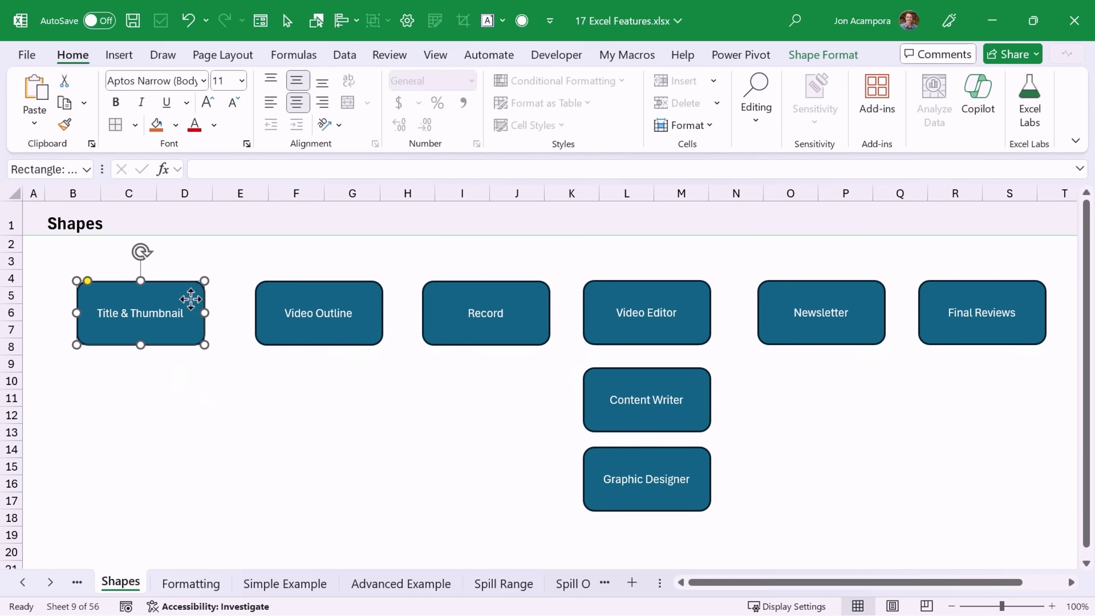
pyautogui.keyDown('ctrl'); pyautogui.click(306, 299); pyautogui.keyUp('ctrl')
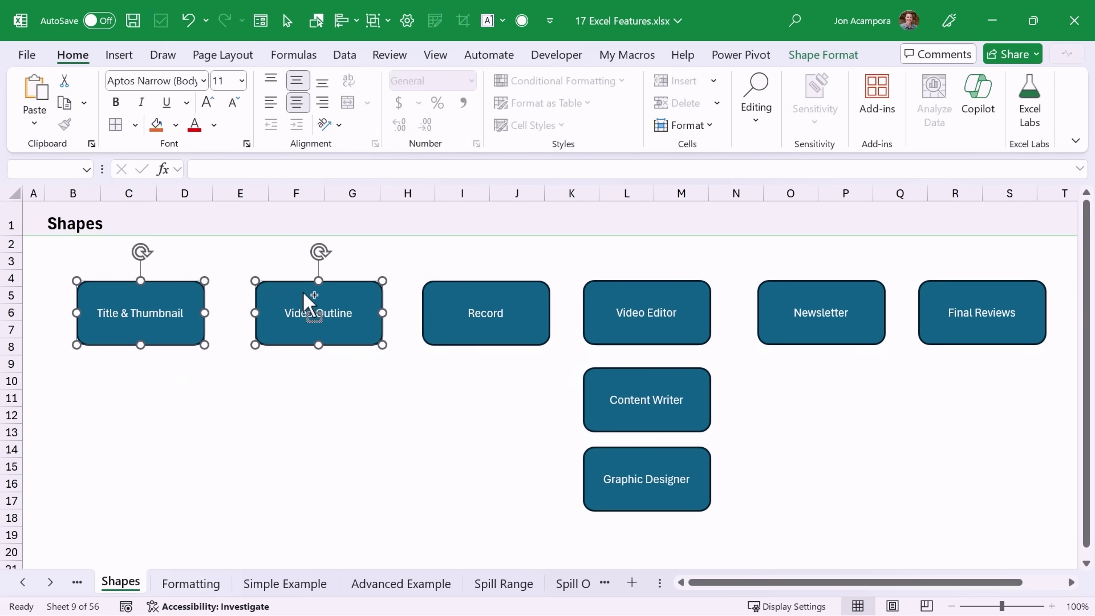
pyautogui.keyDown('ctrl'); pyautogui.click(437, 288); pyautogui.keyUp('ctrl')
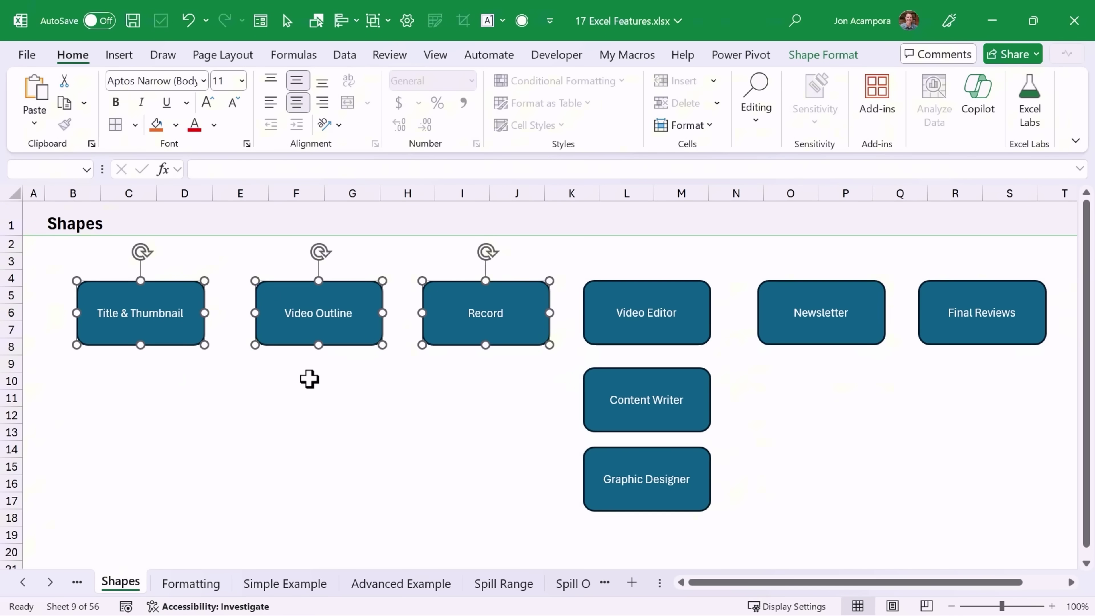
pyautogui.click(309, 380)
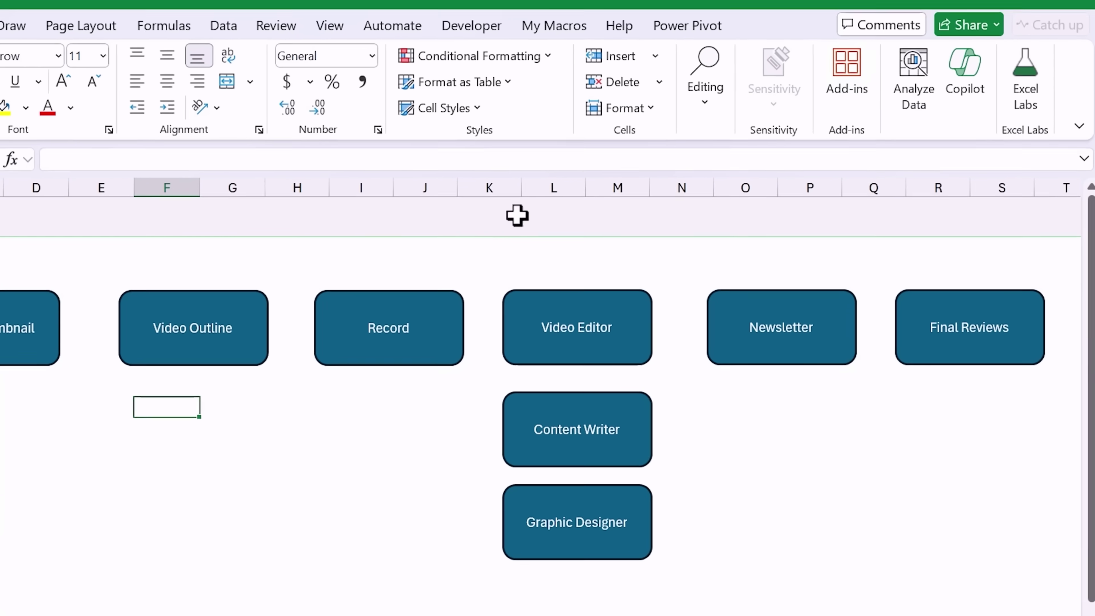
# Step: Turn on Select Objects, marquee-select the boxes in two groups, then clear the selection
pyautogui.click(703, 78)
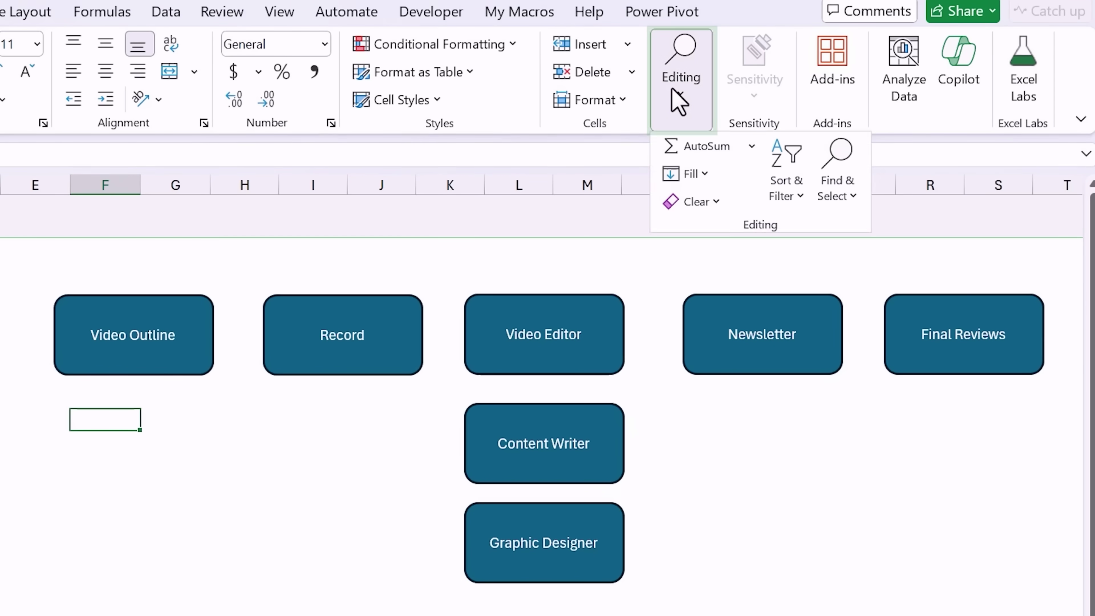
pyautogui.click(835, 186)
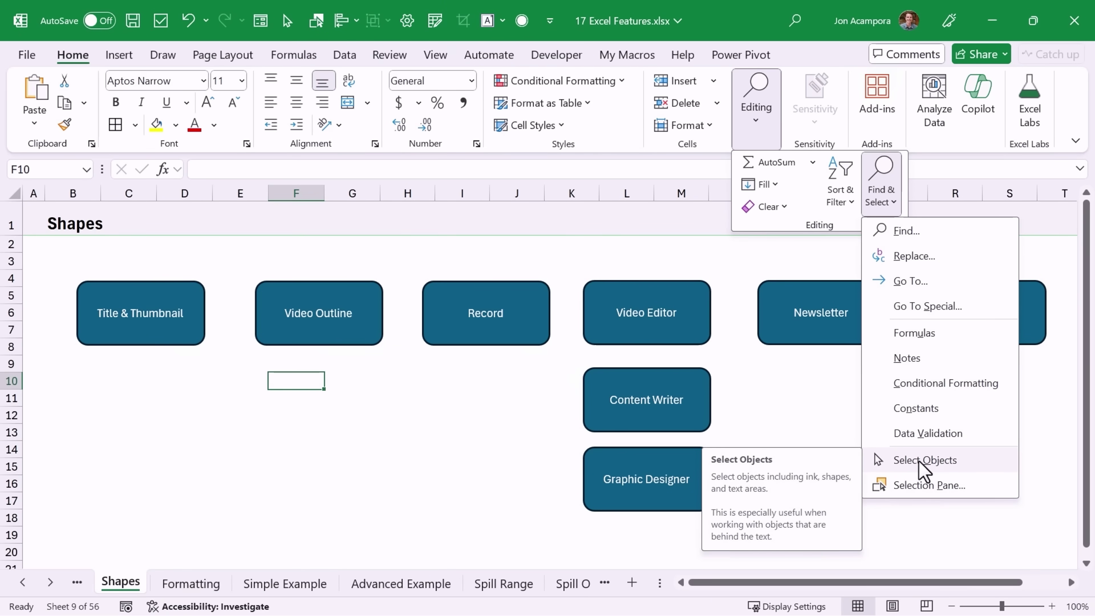
pyautogui.click(886, 519)
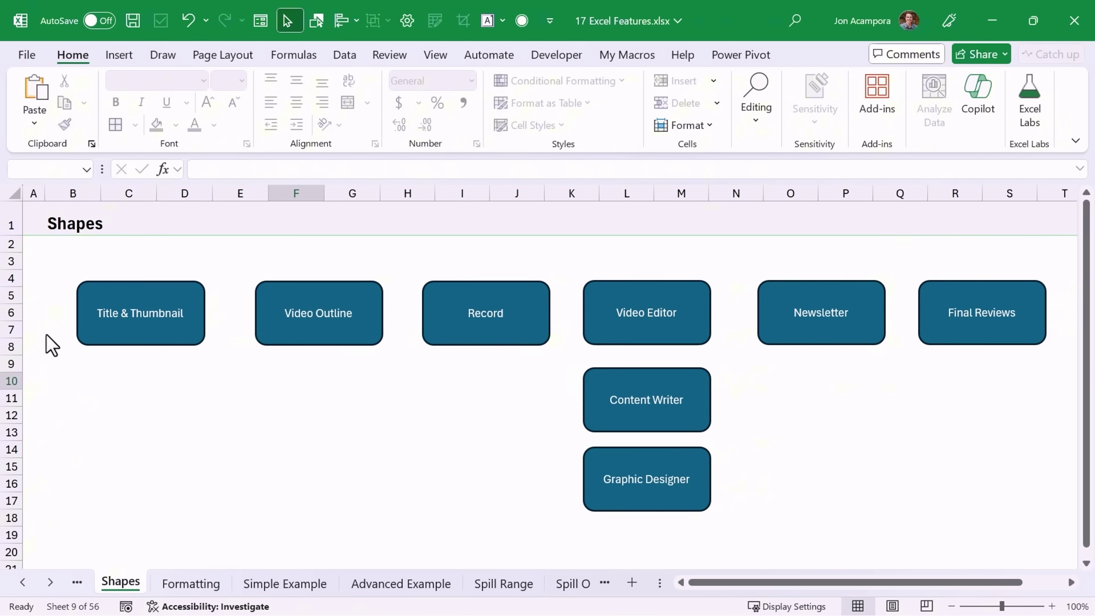
pyautogui.moveTo(48, 248); pyautogui.dragTo(579, 370)
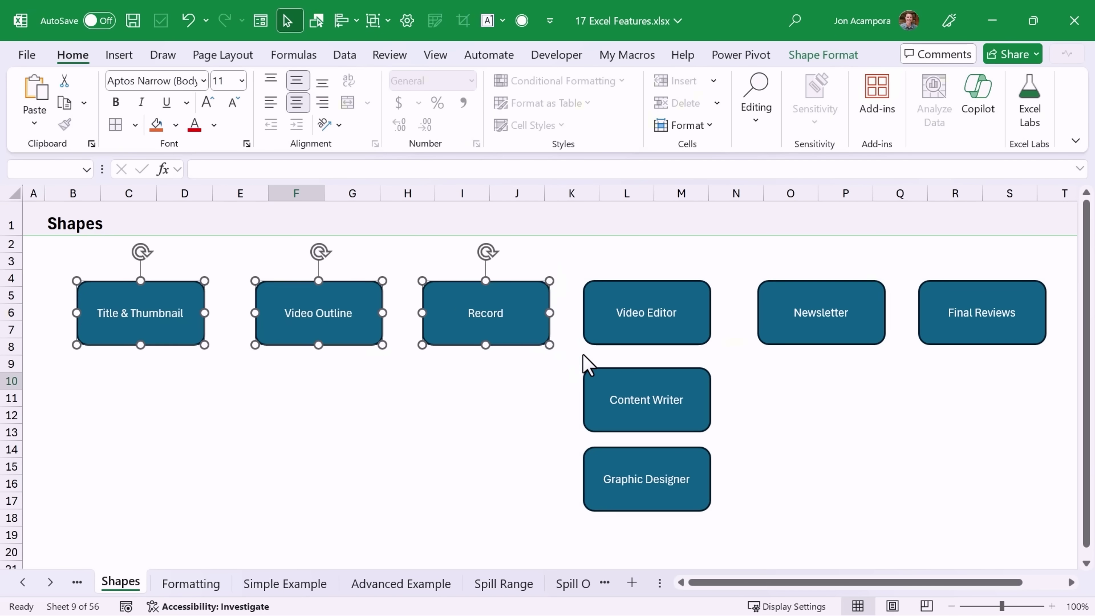
pyautogui.moveTo(570, 242); pyautogui.dragTo(725, 528)
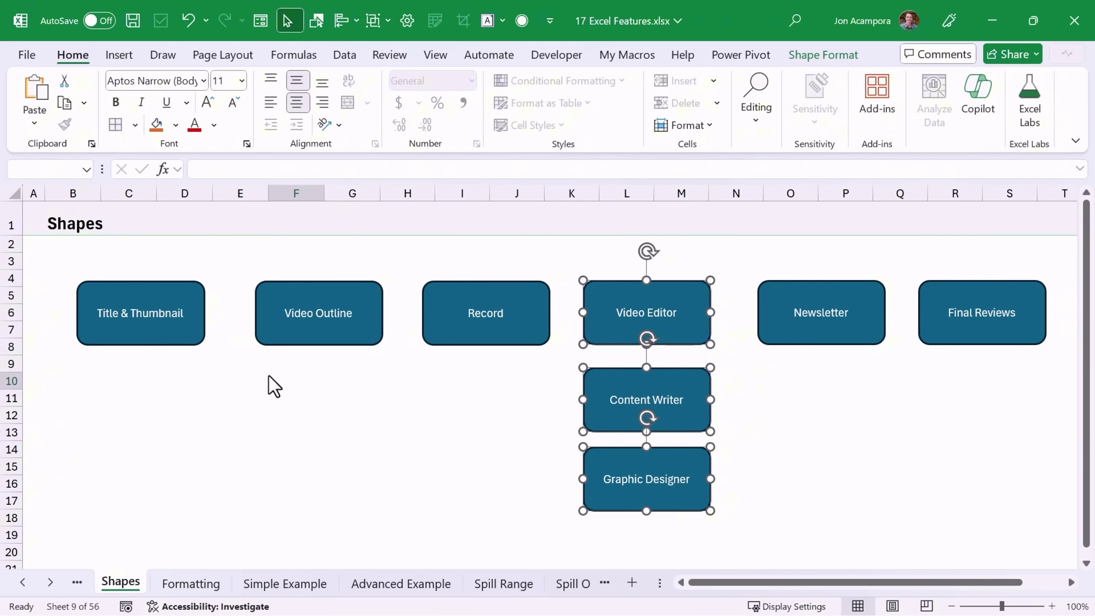
pyautogui.press('Escape')
pyautogui.press('Escape')
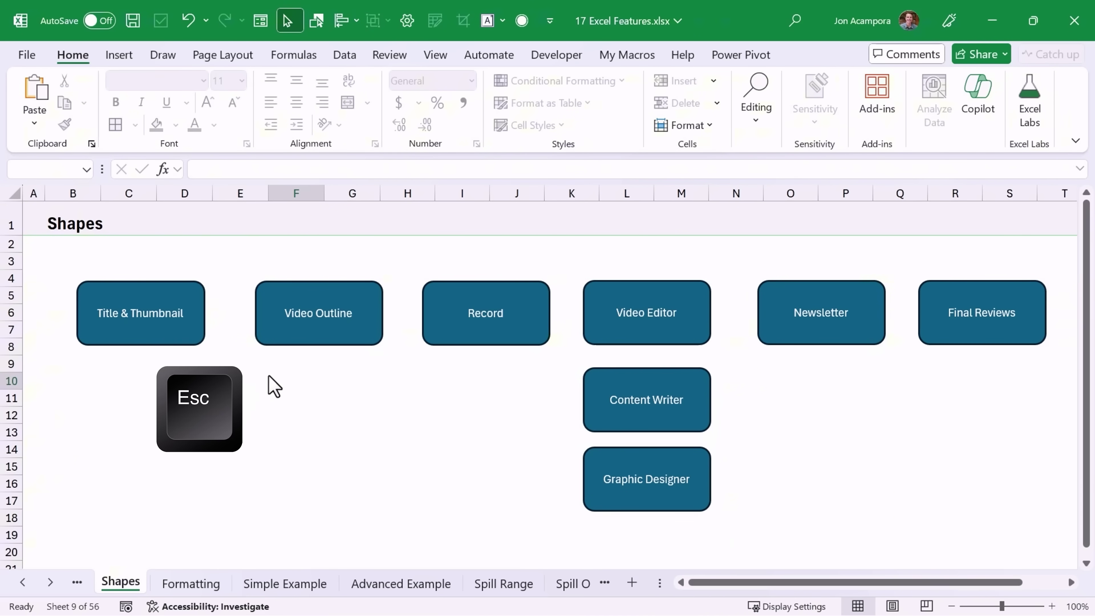
pyautogui.click(274, 381)
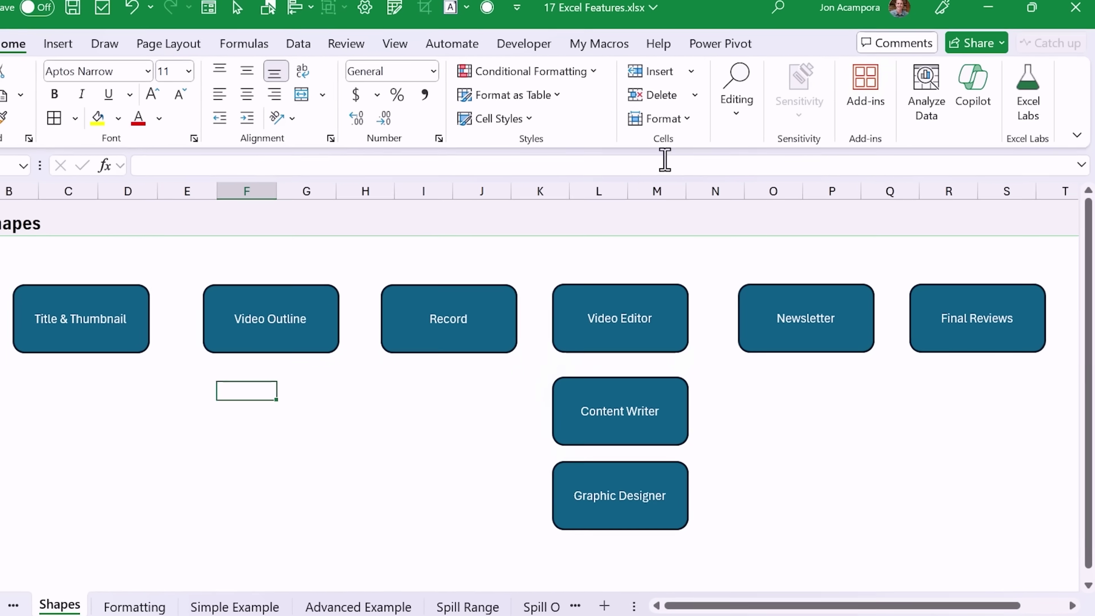
pyautogui.click(756, 101)
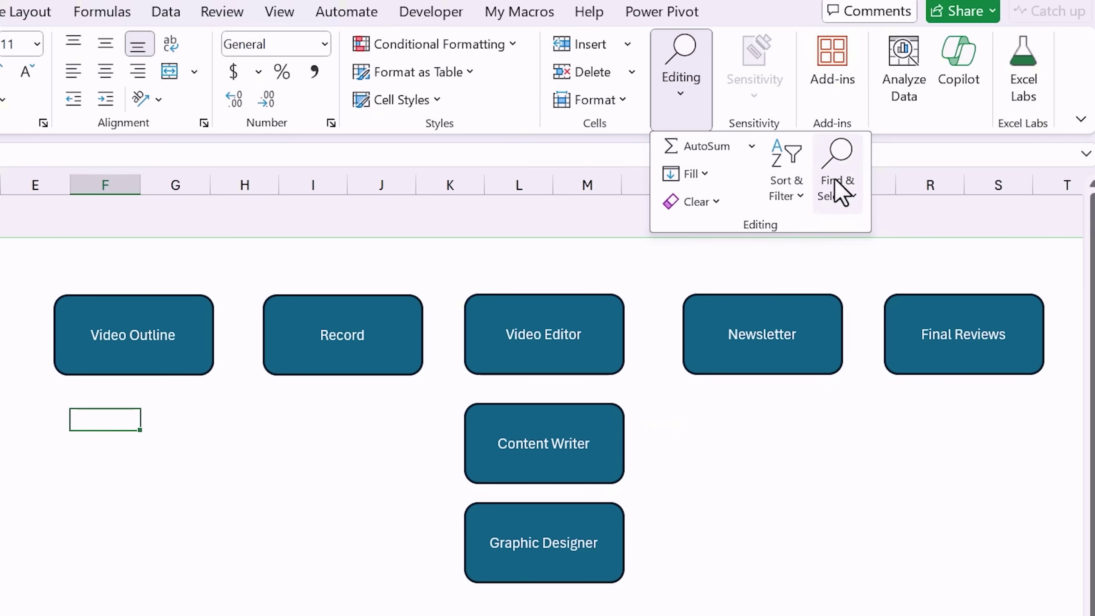
pyautogui.click(840, 192)
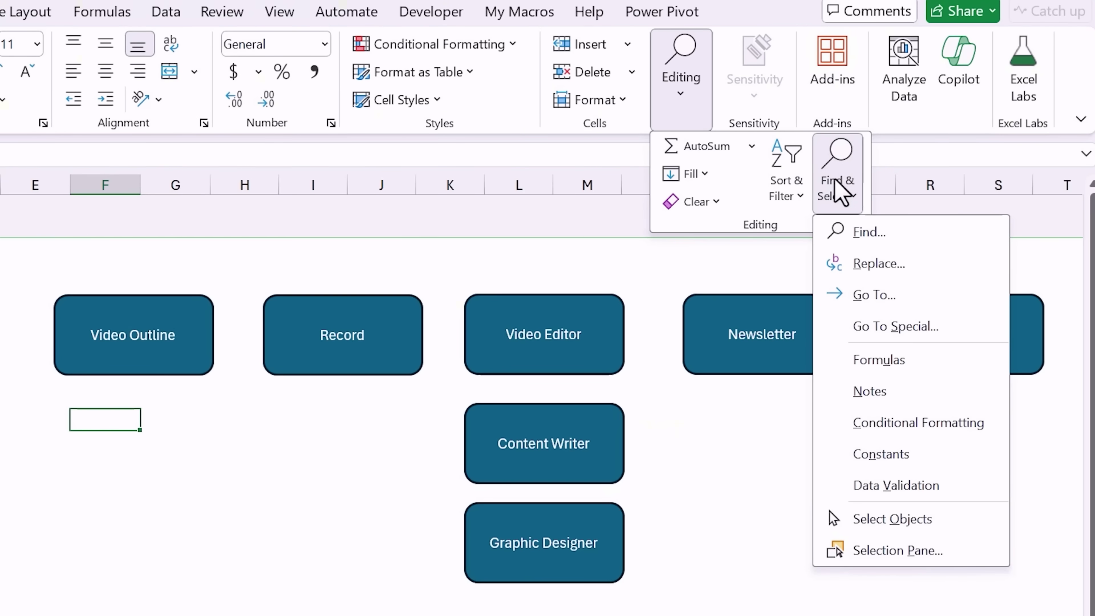
pyautogui.rightClick(861, 520)
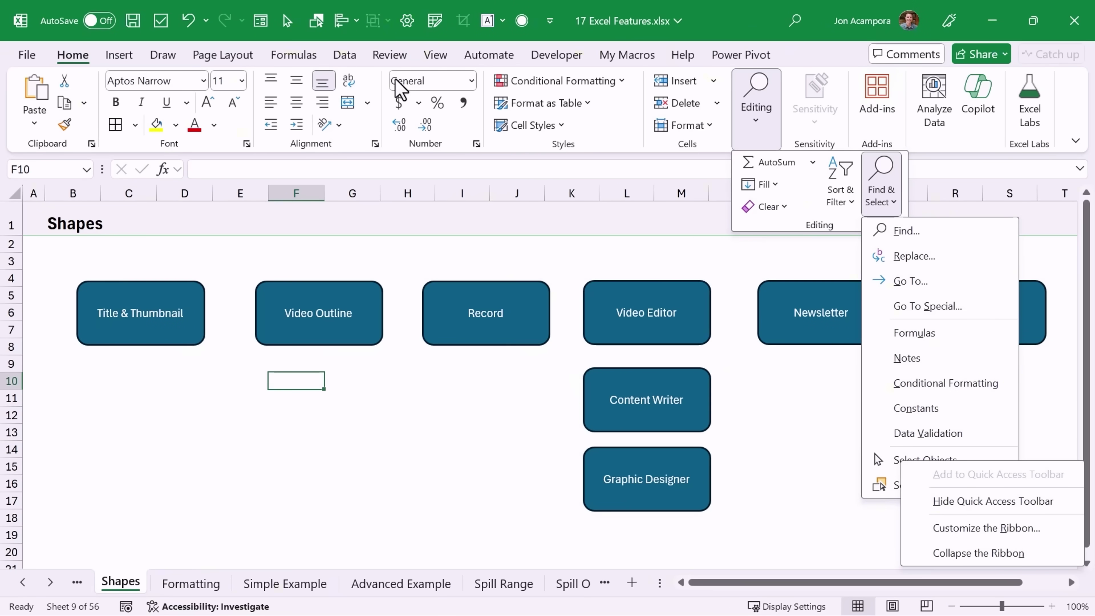
pyautogui.click(289, 24)
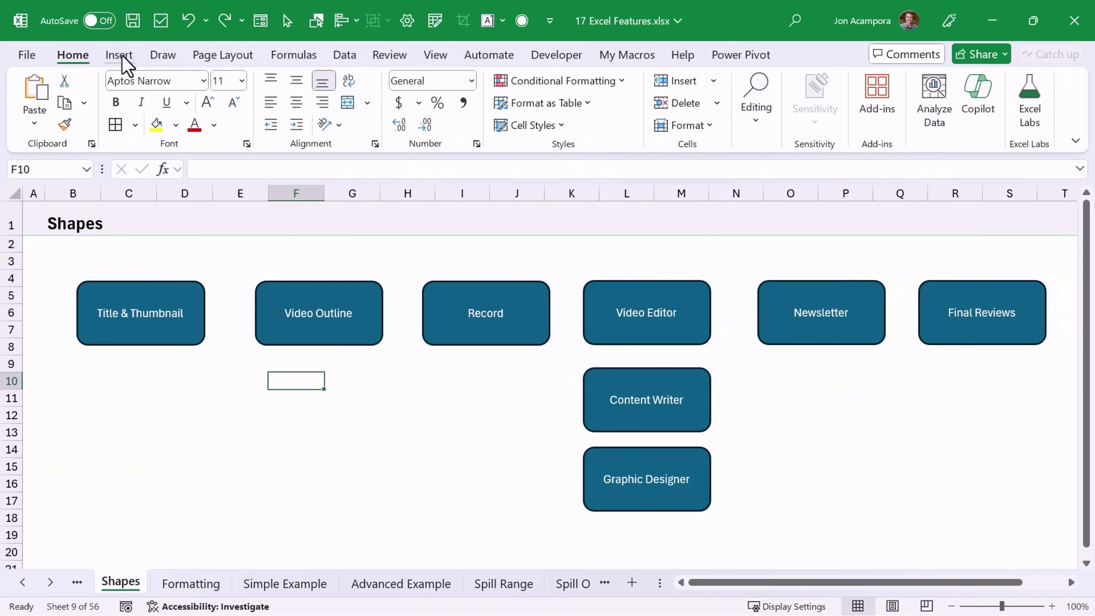
# Step: Draw a line arrow from Title & Thumbnail to Video Outline
pyautogui.click(123, 58)
pyautogui.click(226, 110)
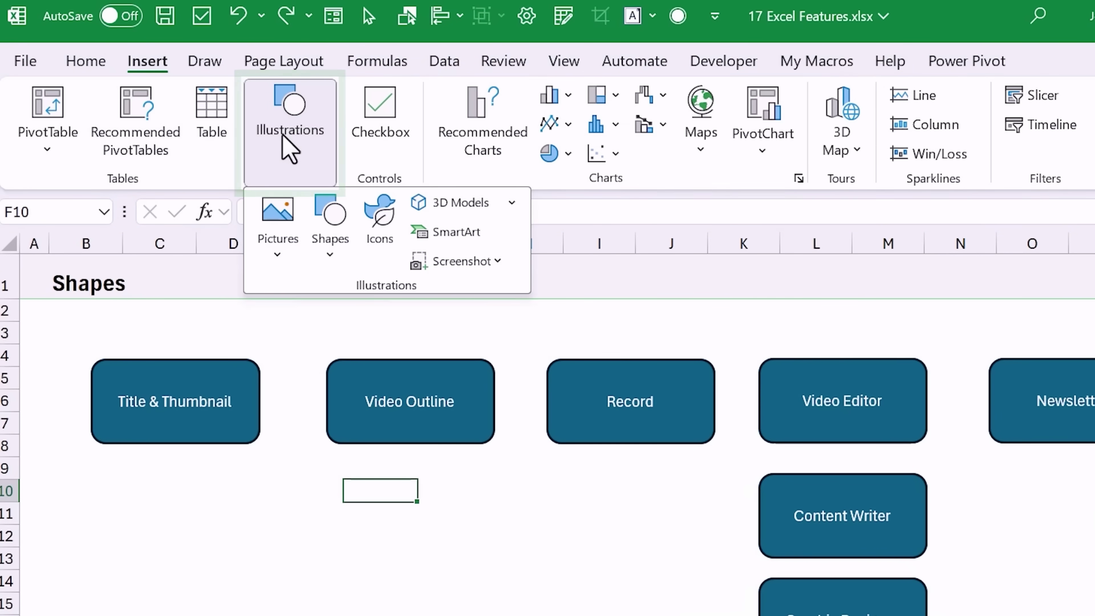
pyautogui.click(330, 228)
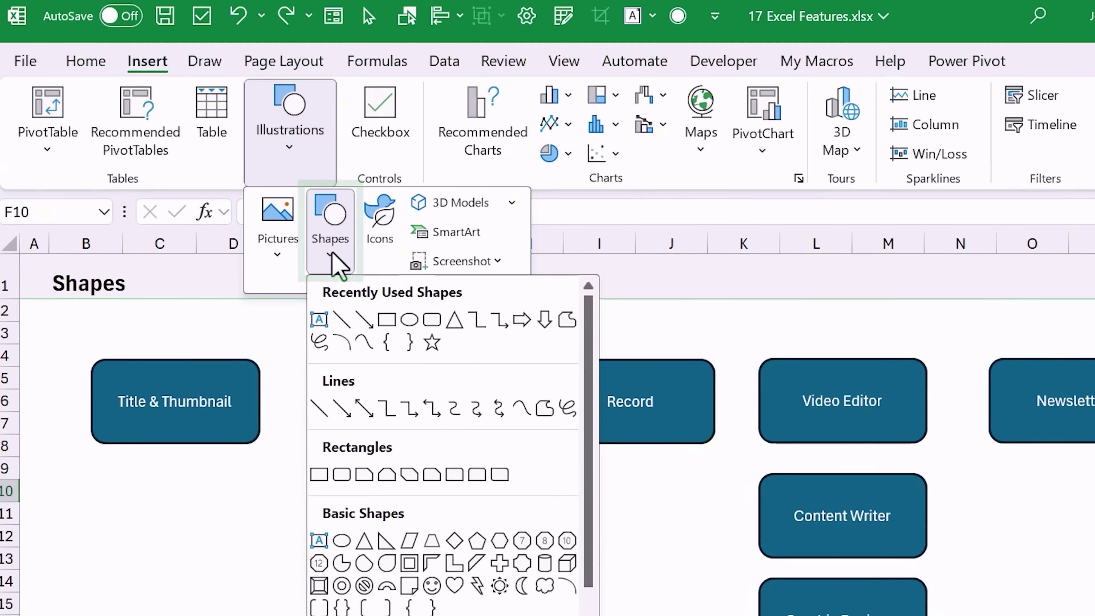
pyautogui.click(364, 321)
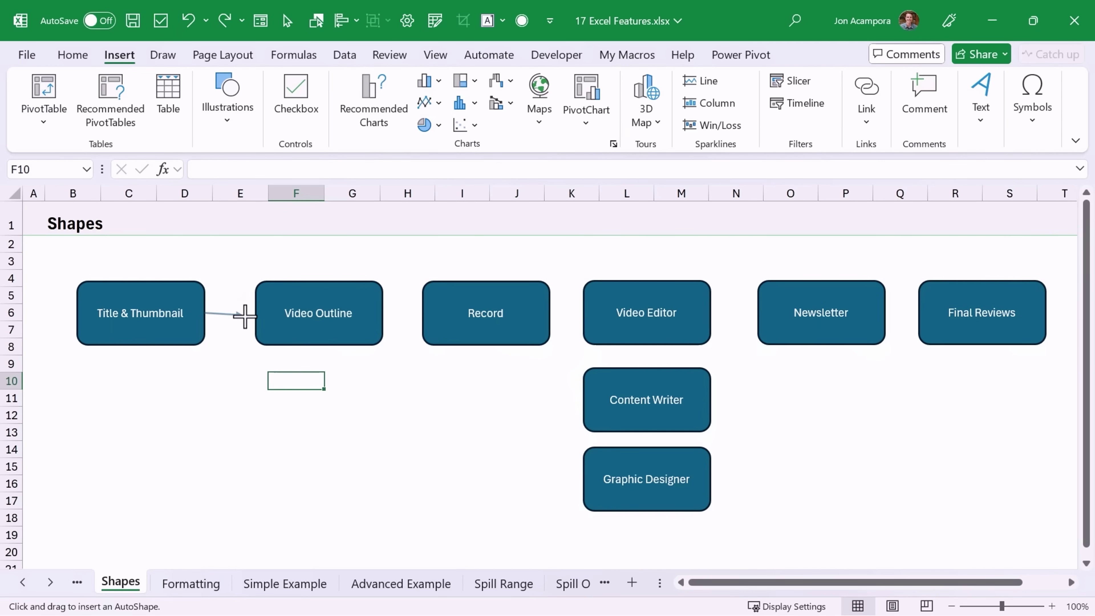
pyautogui.moveTo(245, 316); pyautogui.dragTo(254, 314)
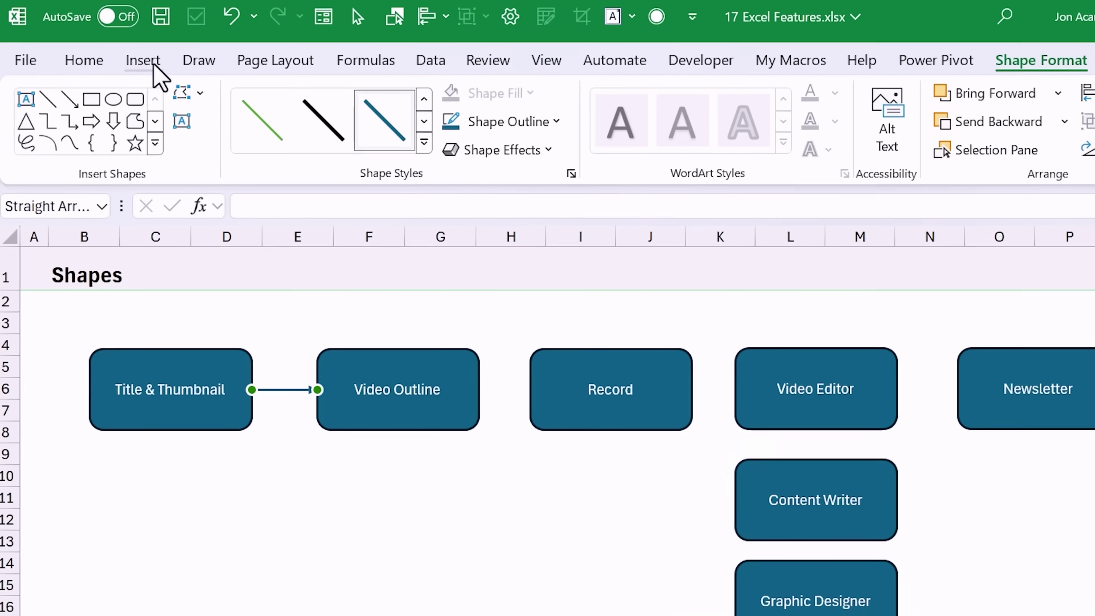
# Step: With Lock Drawing Mode, draw arrows from Video Outline to Record and Record to Video Editor
pyautogui.click(119, 55)
pyautogui.click(277, 132)
pyautogui.click(330, 216)
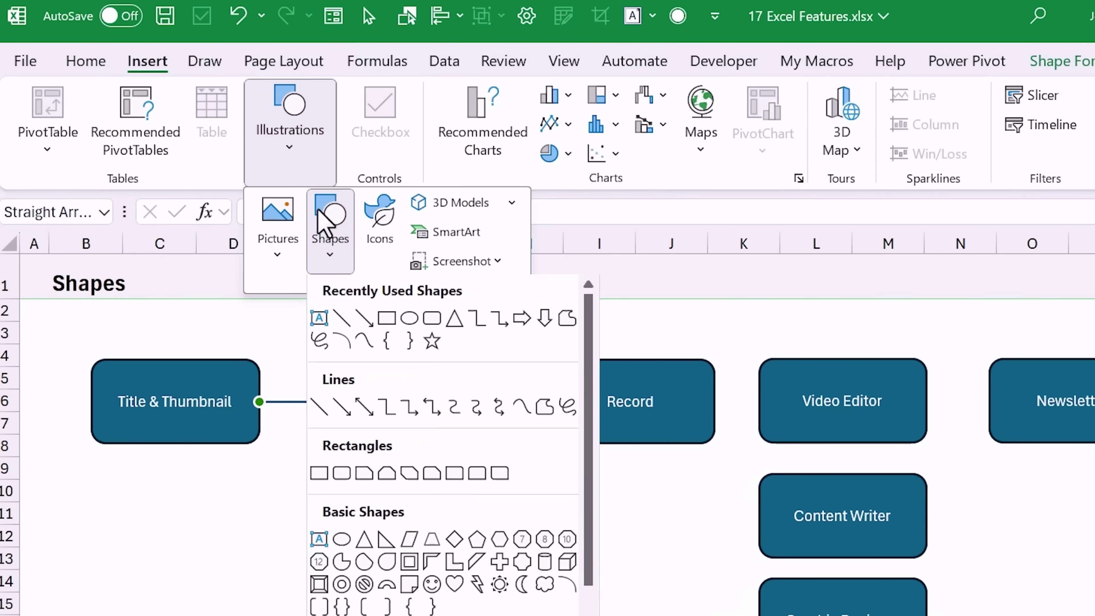
pyautogui.rightClick(363, 322)
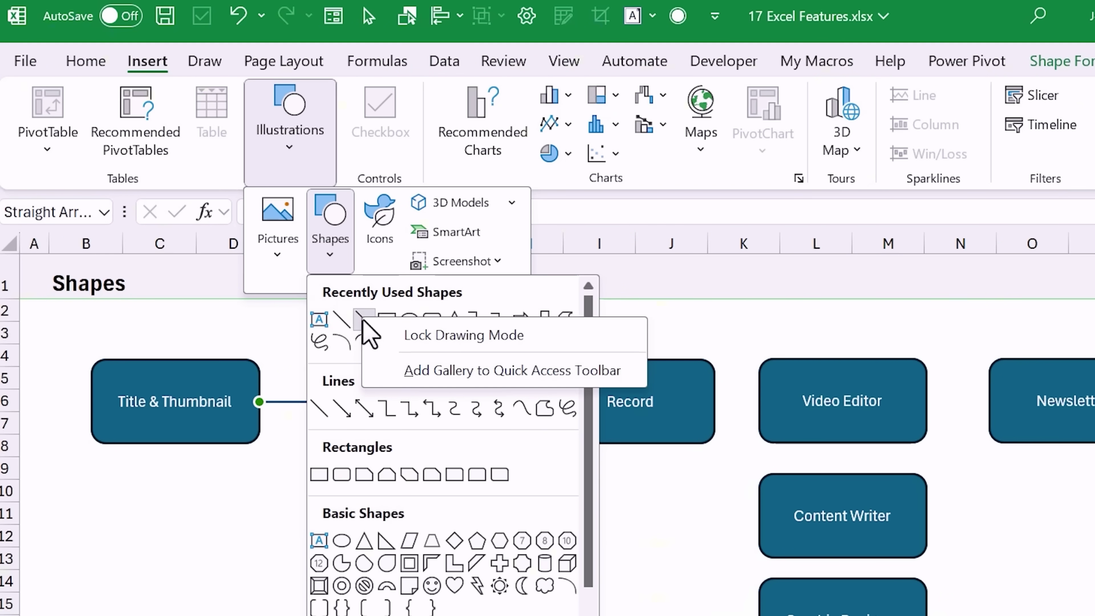
pyautogui.click(393, 337)
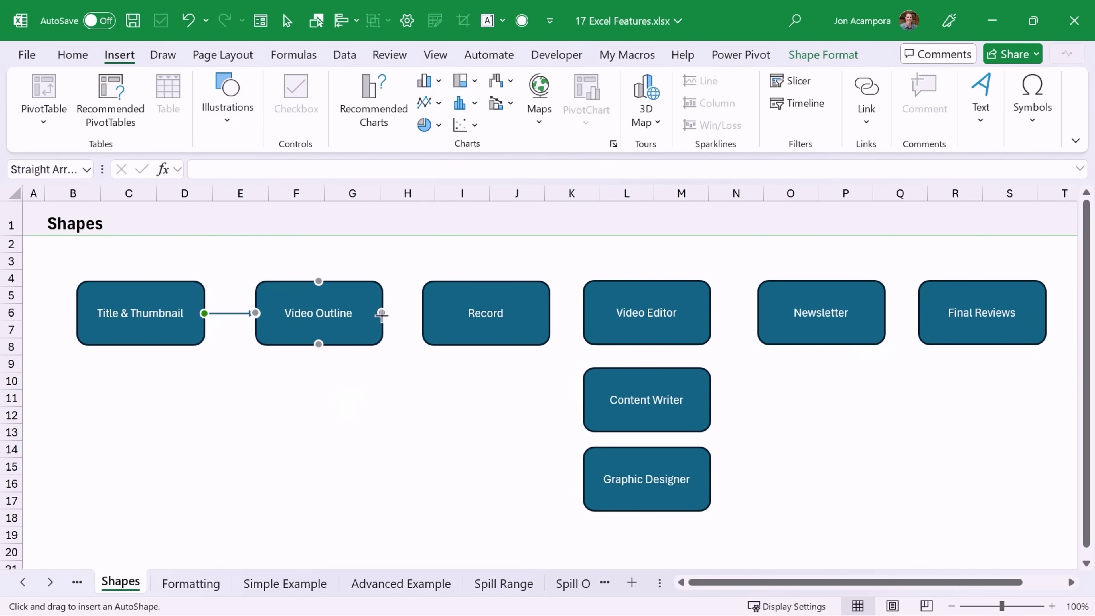
pyautogui.moveTo(381, 314); pyautogui.dragTo(422, 313)
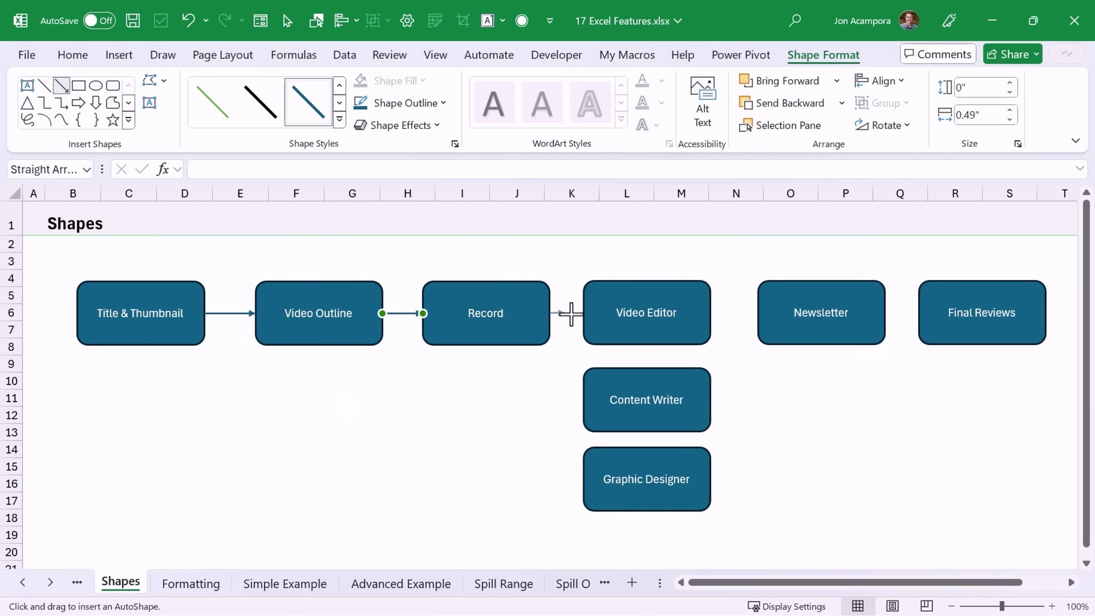
pyautogui.moveTo(574, 313); pyautogui.dragTo(581, 399)
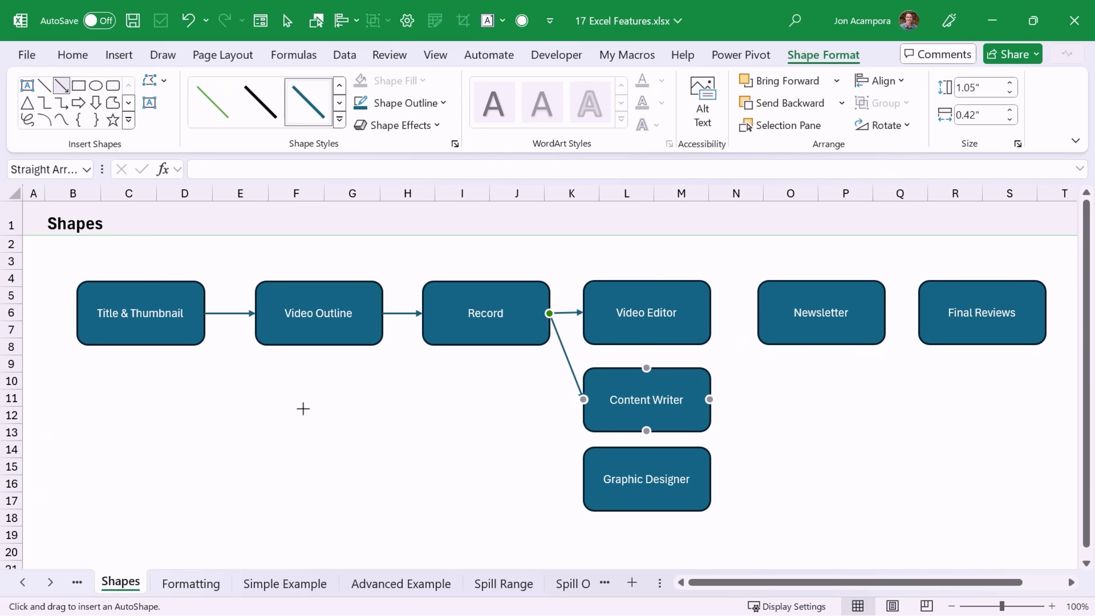
pyautogui.press('Escape')
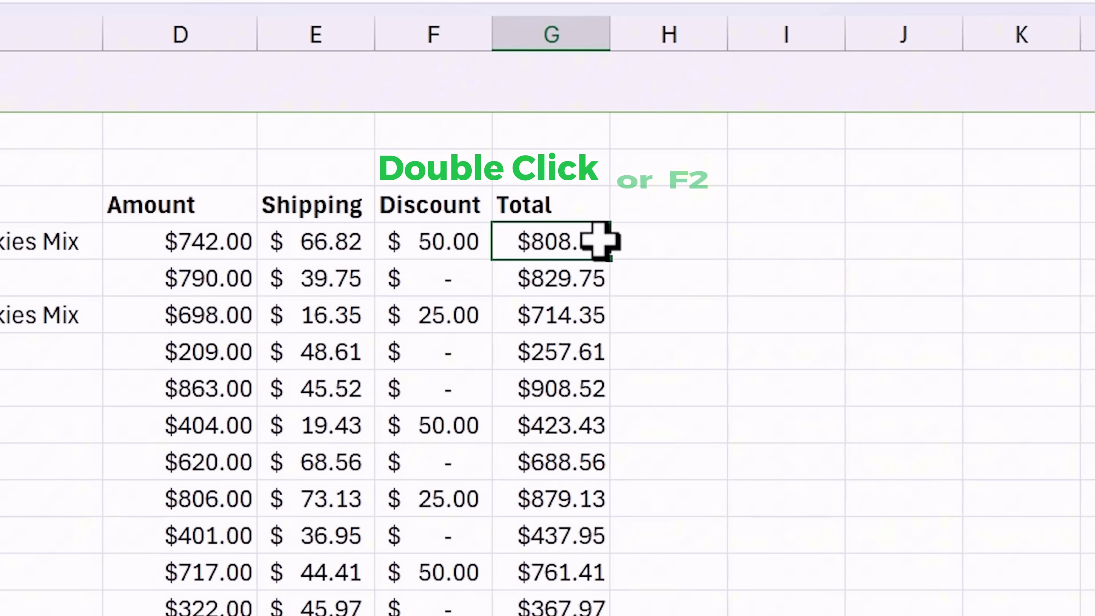
# Step: Complete G5's Total as =D5+E5-F5, pointing to F5 with arrow keys, so it shows $758.82
pyautogui.doubleClick(599, 241)
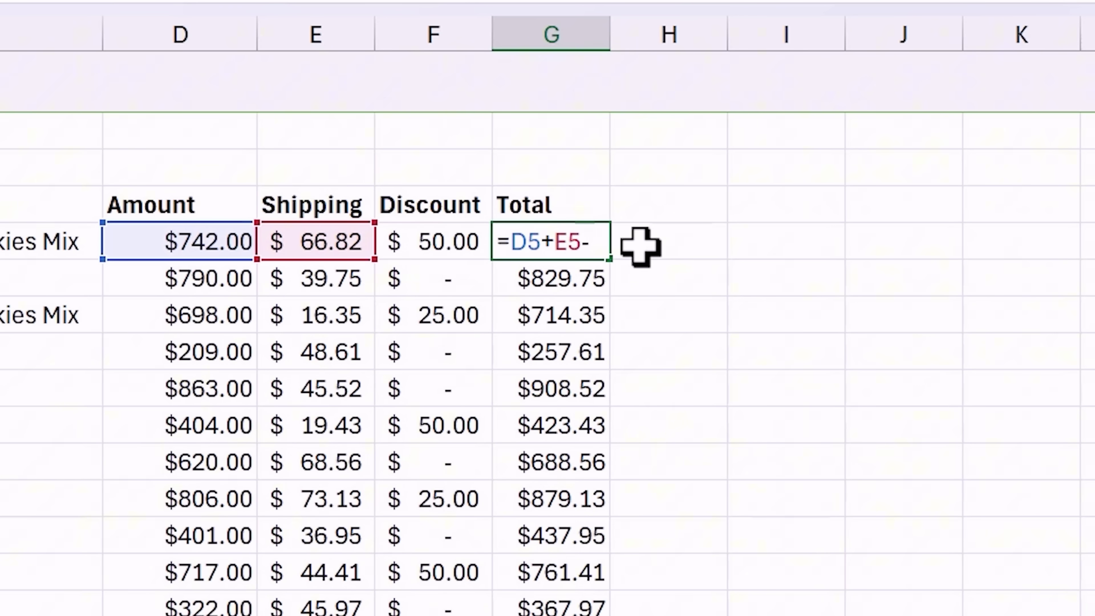
pyautogui.press('Left')
pyautogui.press('Down')
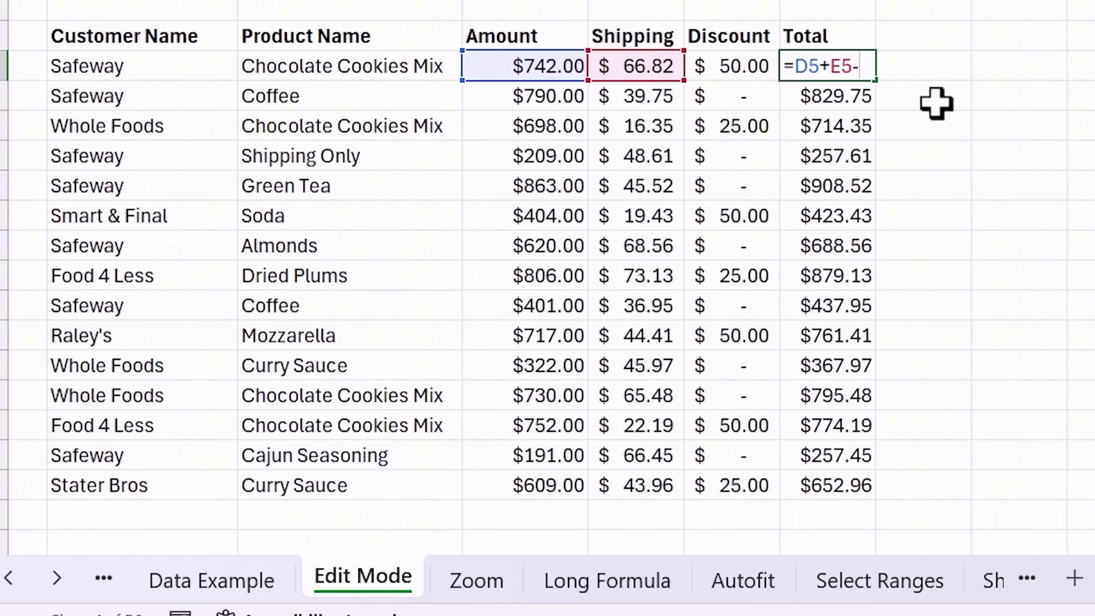
pyautogui.press('Left')
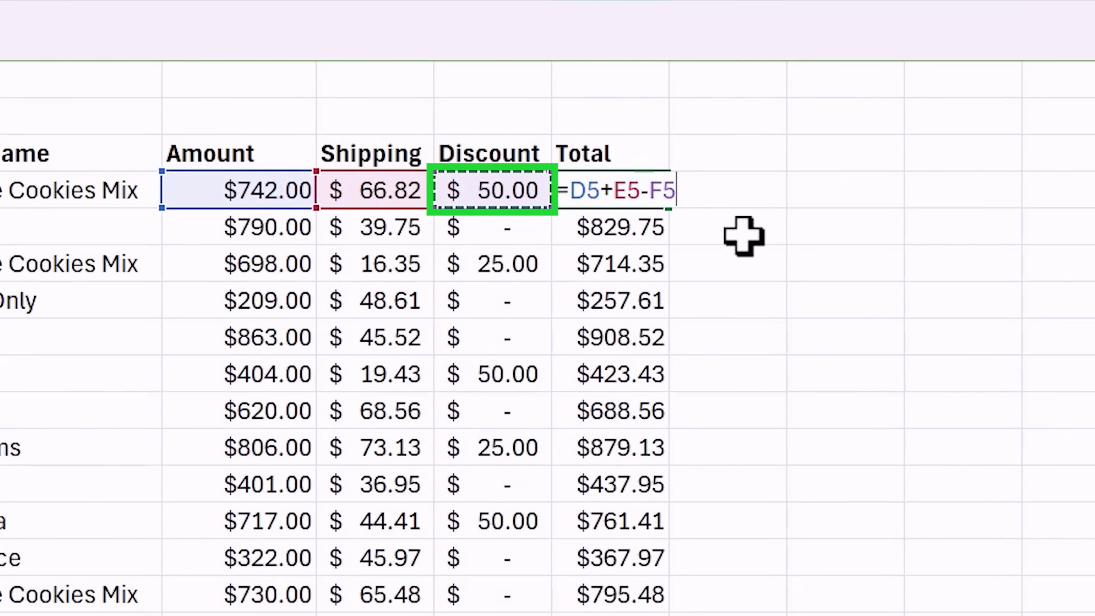
pyautogui.press('Left')
pyautogui.press('Left')
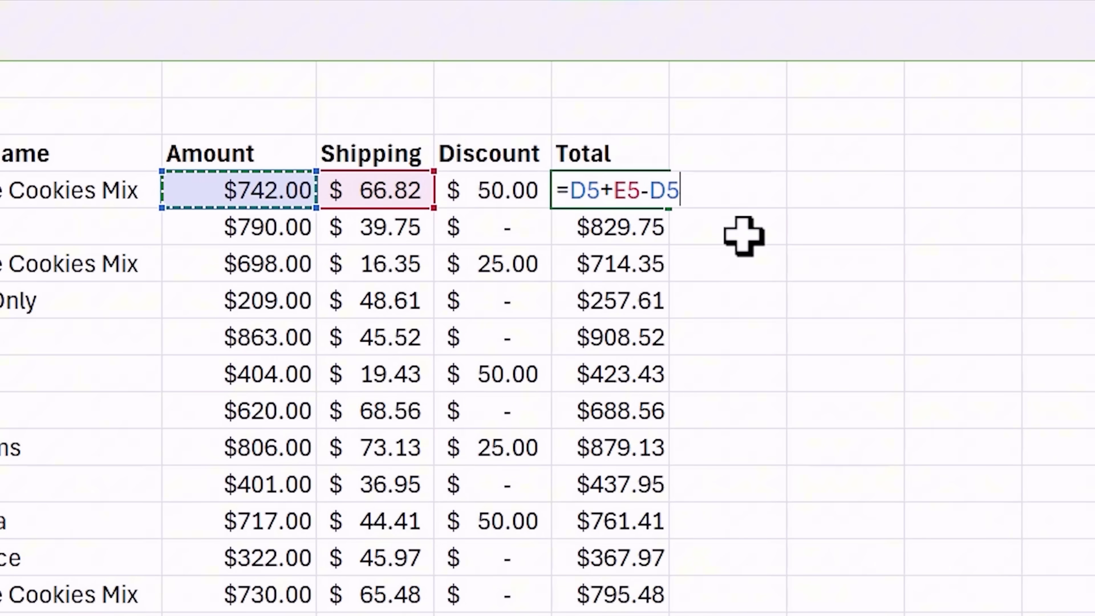
pyautogui.press('Right')
pyautogui.press('Right')
pyautogui.press('Down')
pyautogui.press('Down')
pyautogui.press('Up')
pyautogui.press('Up')
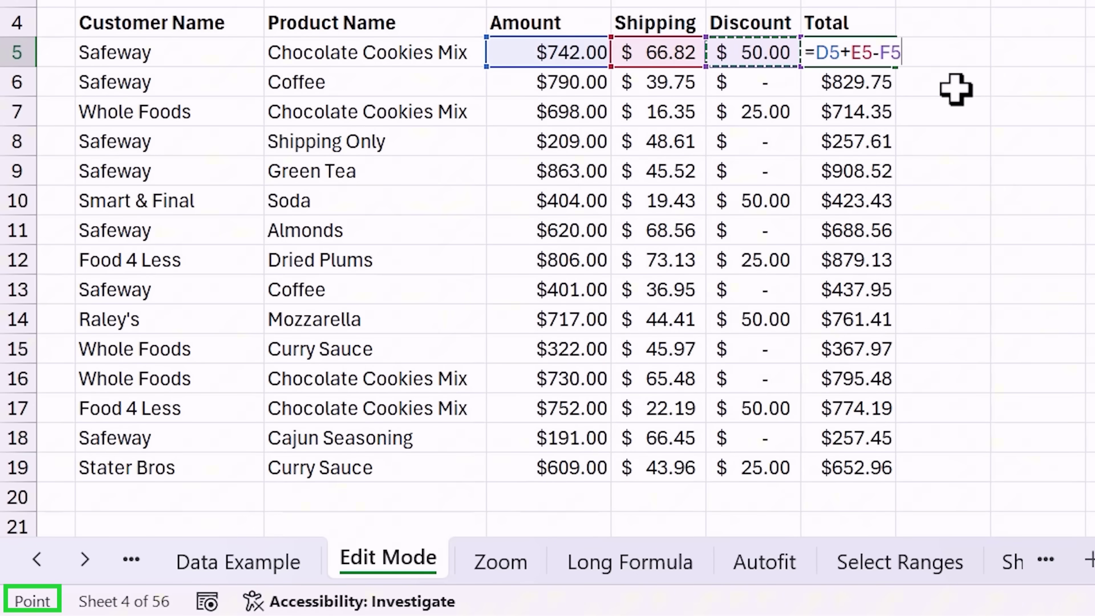
pyautogui.press('F2')
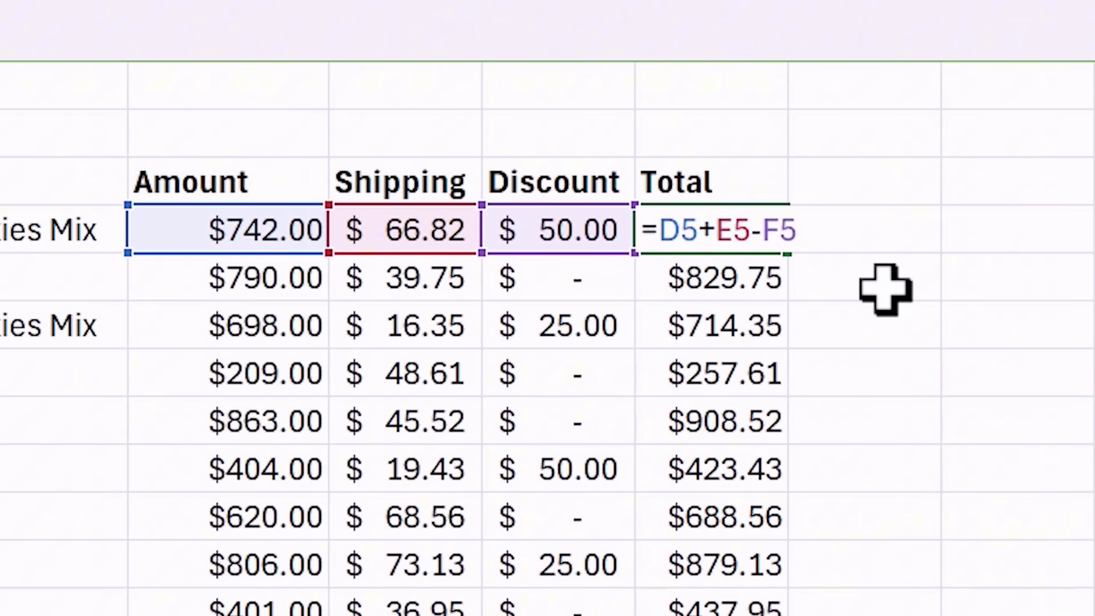
pyautogui.press('Return')
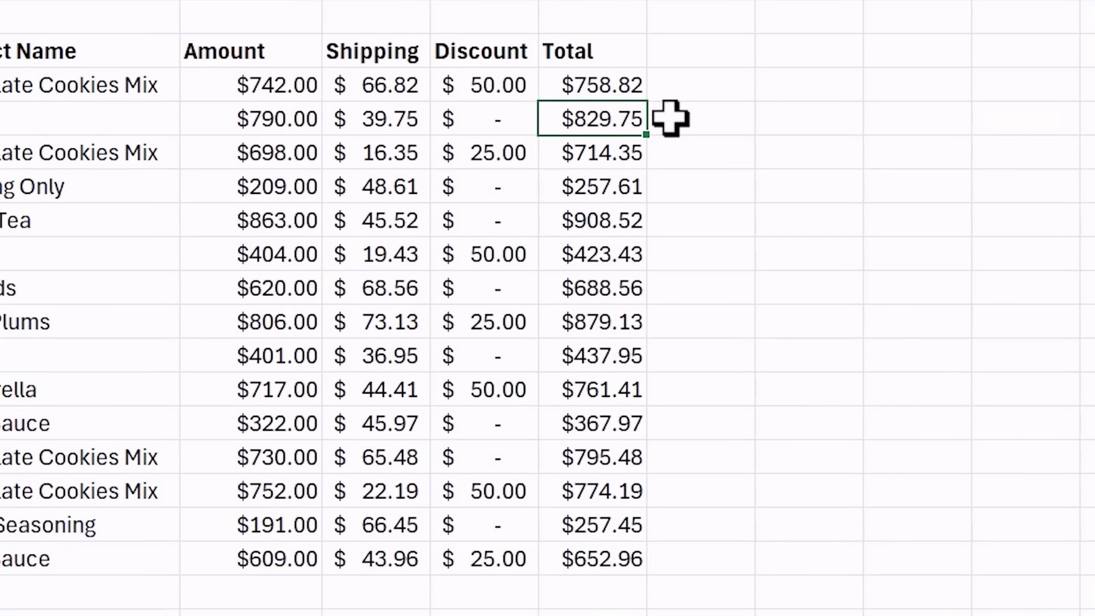
# Step: Fill G5's discount-subtracting Total formula down the entire Total column with the fill handle
pyautogui.click(610, 82)
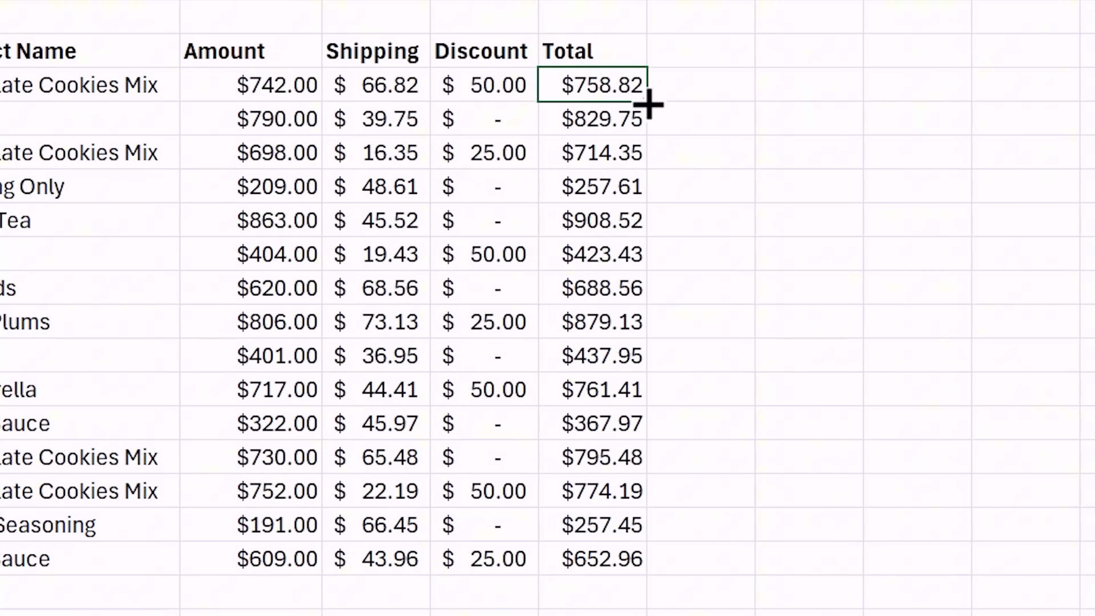
pyautogui.doubleClick(646, 102)
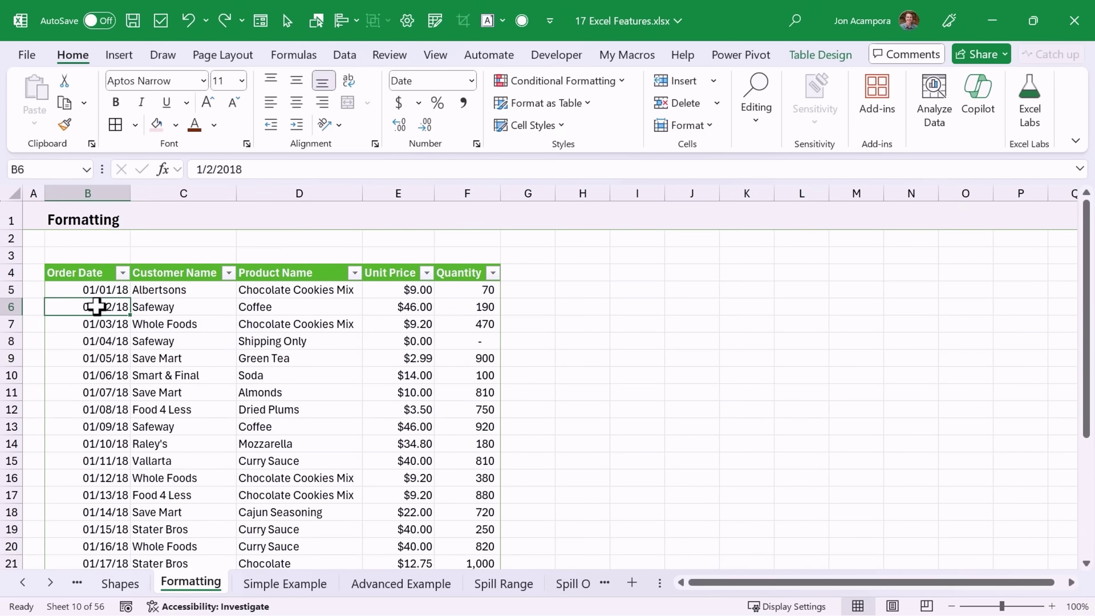
# Step: Give row 6 (B6:F6) a light pink fill and dark red text
pyautogui.moveTo(96, 306); pyautogui.dragTo(448, 311)
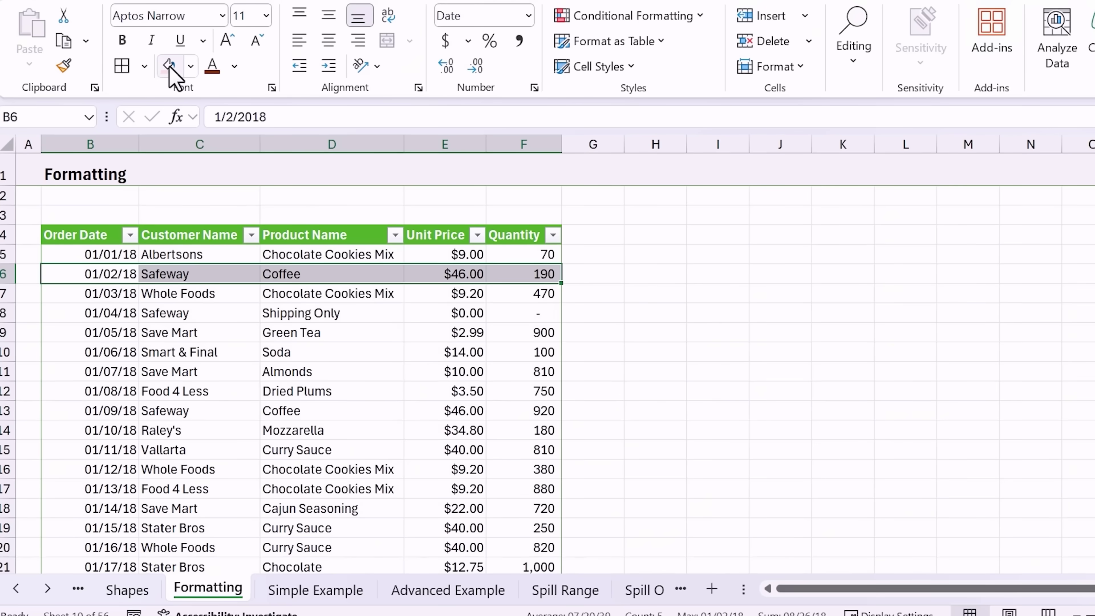
pyautogui.click(157, 117)
pyautogui.click(209, 65)
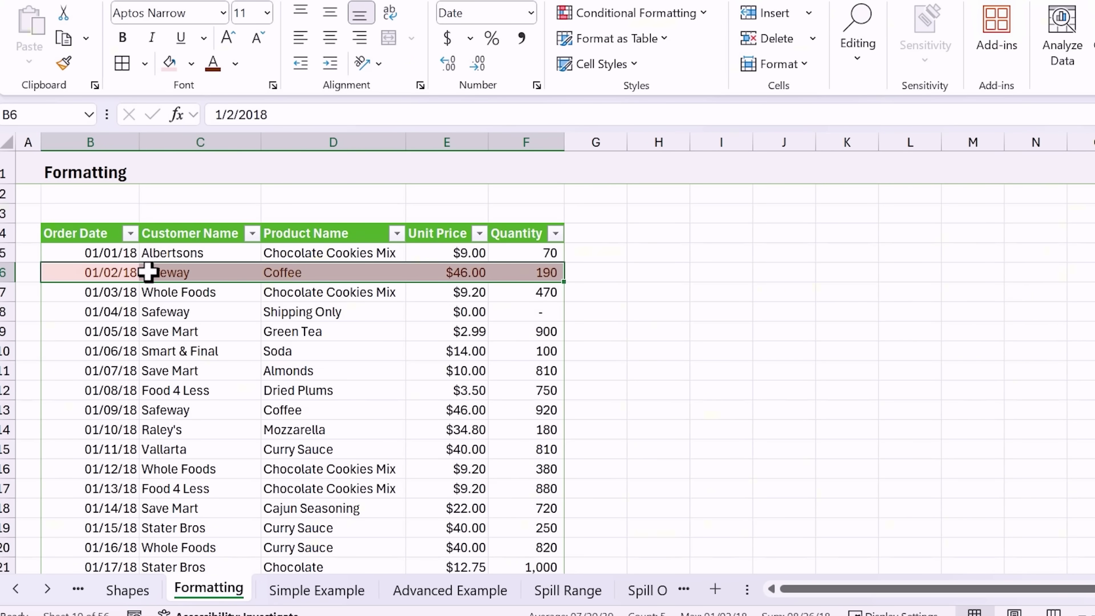
# Step: Use Format Painter to copy row 6's pink style onto rows 8, 11, 14 and 17
pyautogui.click(66, 69)
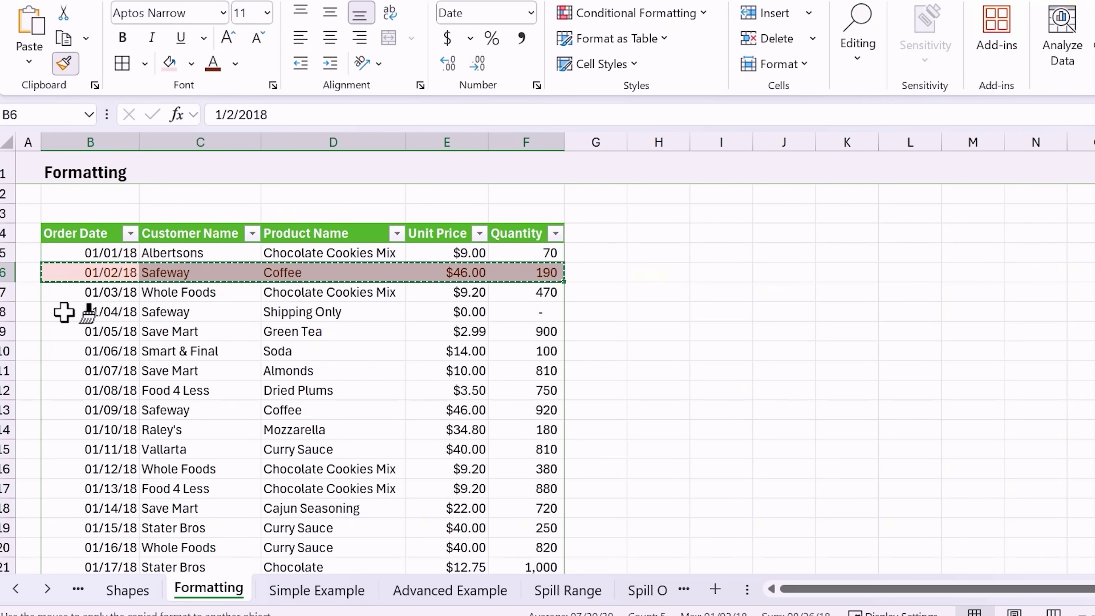
pyautogui.click(76, 314)
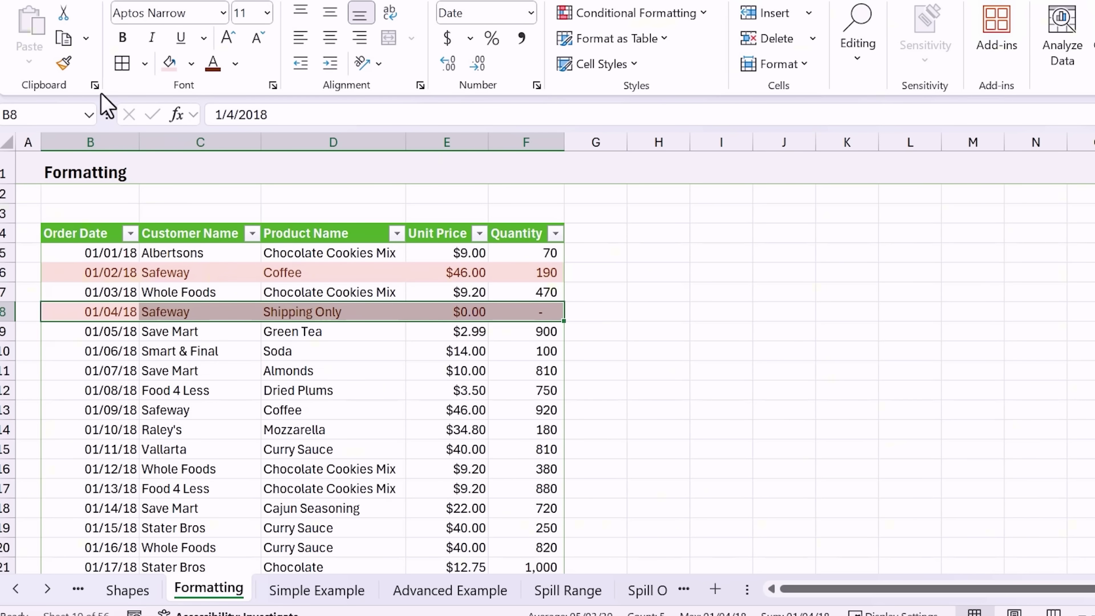
pyautogui.click(65, 64)
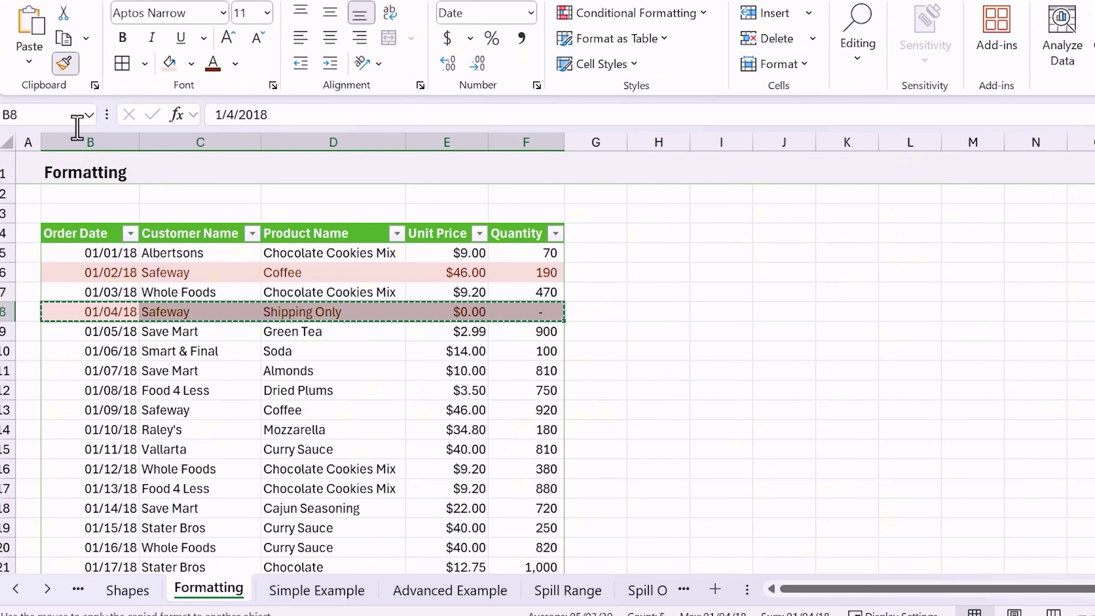
pyautogui.click(76, 370)
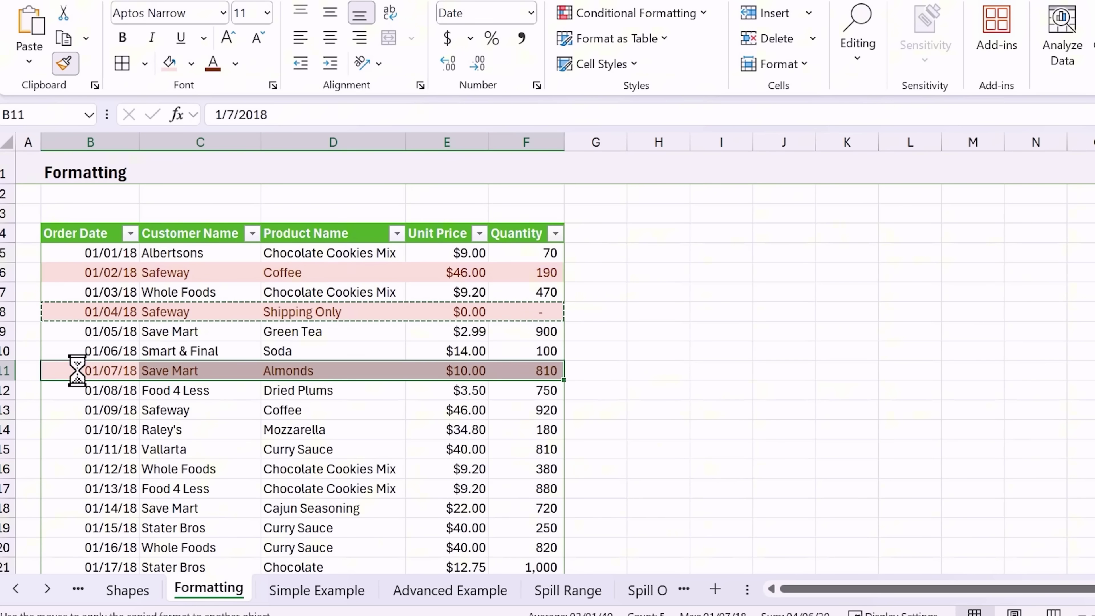
pyautogui.click(74, 426)
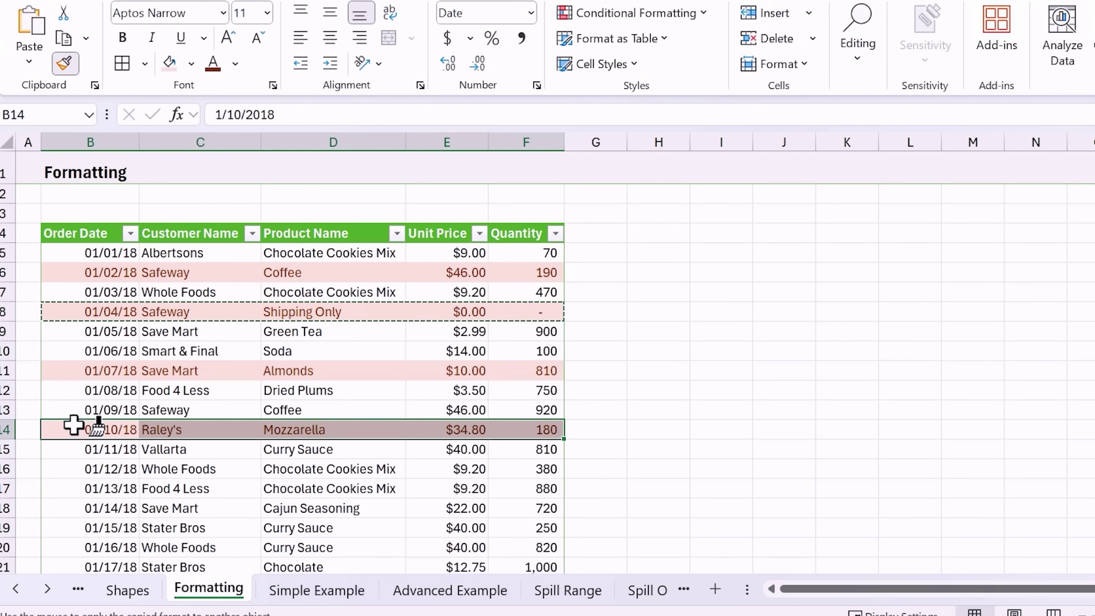
pyautogui.click(70, 488)
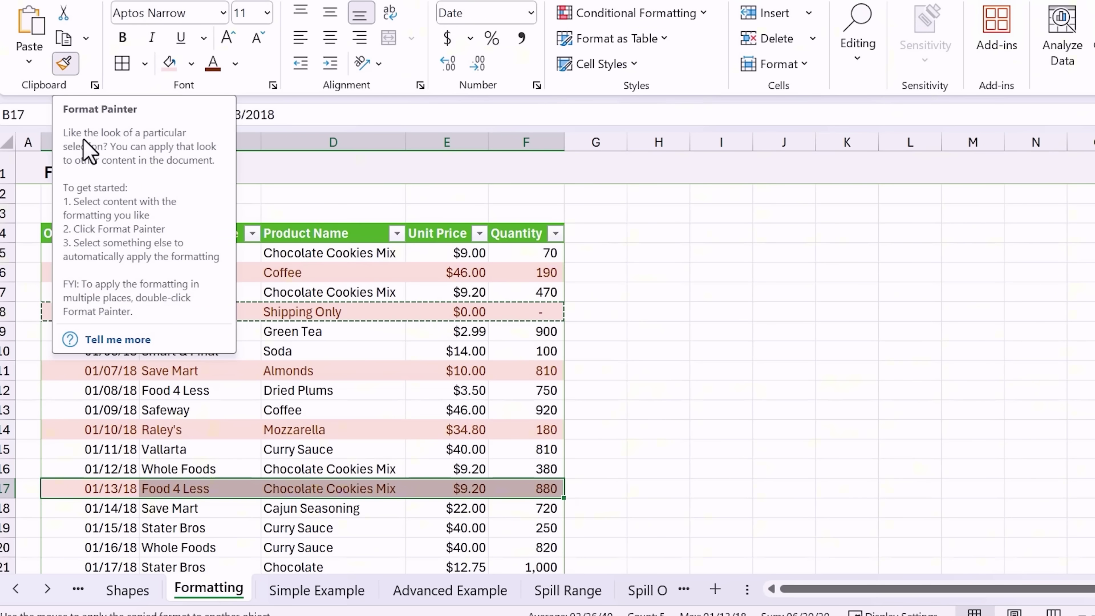
pyautogui.press('Escape')
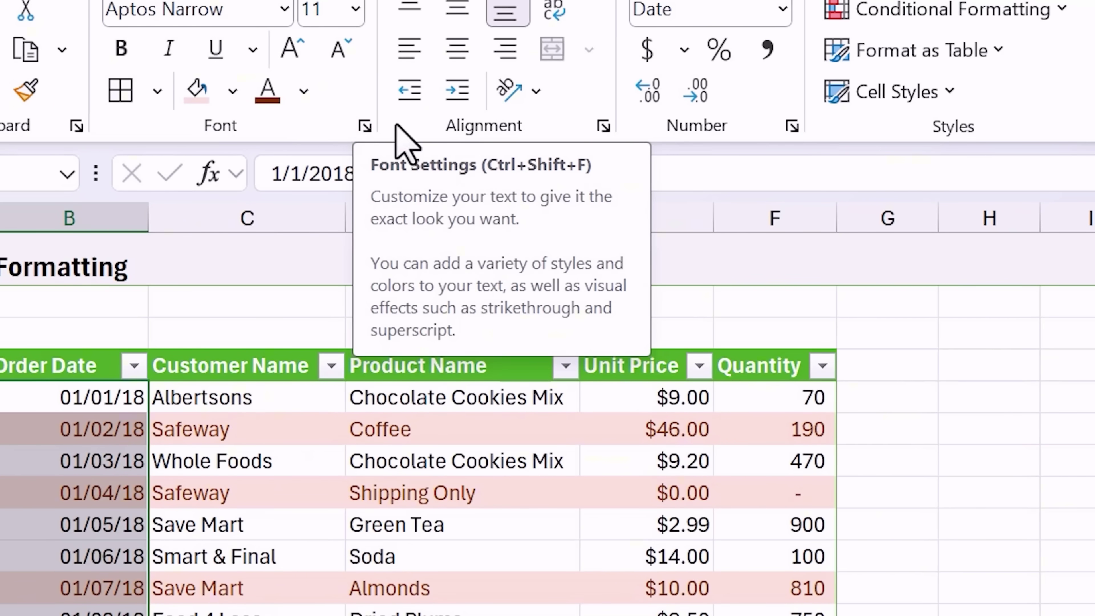
# Step: Open and close the dates' Number Format dialog, show the Clipboard pane, then open Page Setup
pyautogui.click(792, 126)
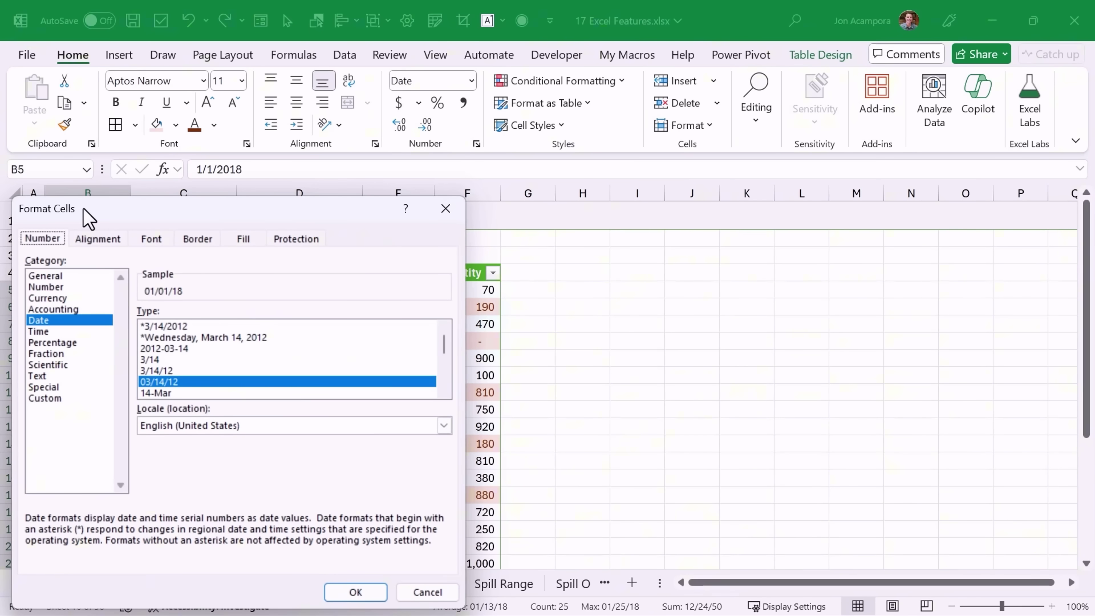
pyautogui.click(445, 210)
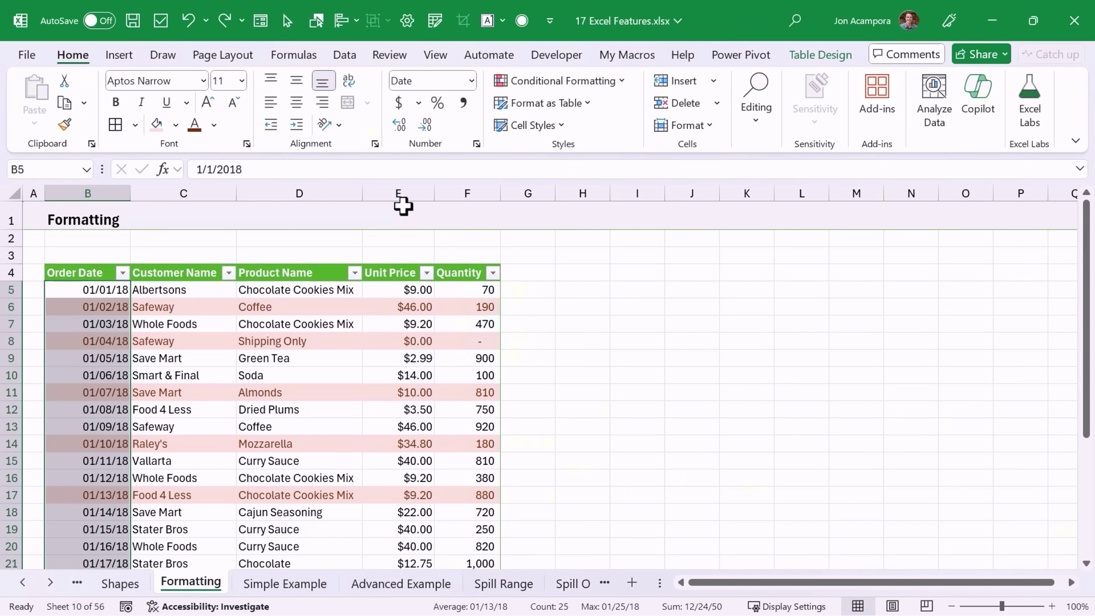
pyautogui.click(92, 144)
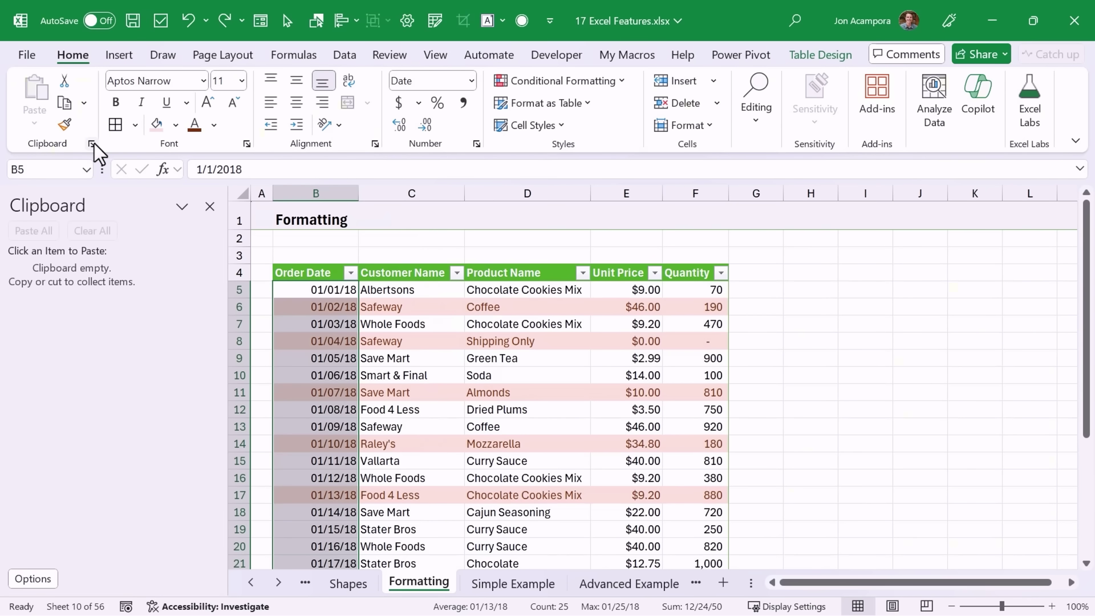
pyautogui.click(222, 56)
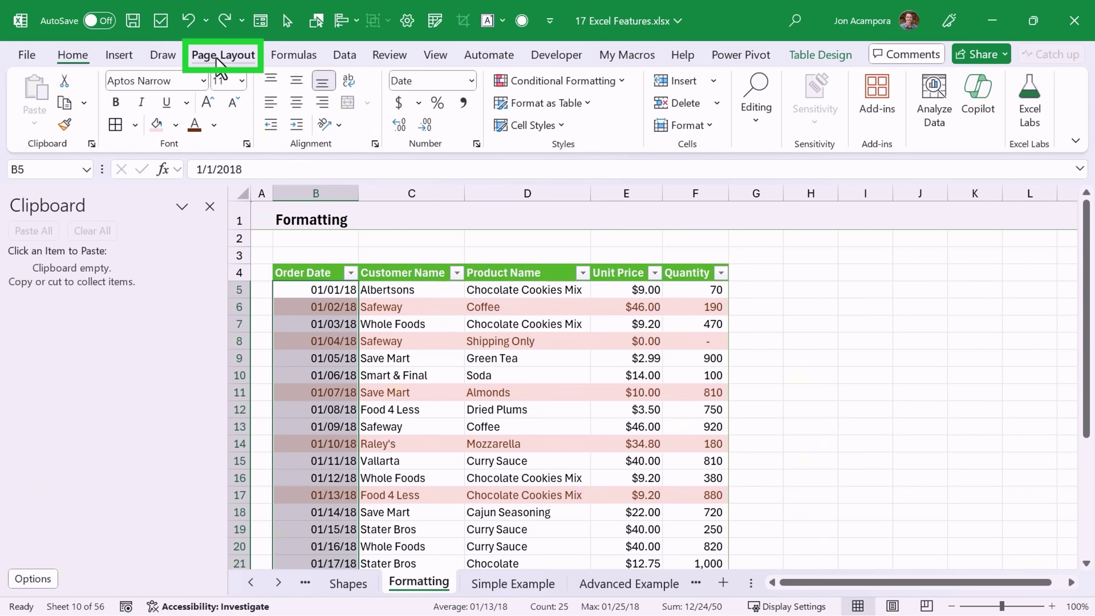
pyautogui.click(468, 144)
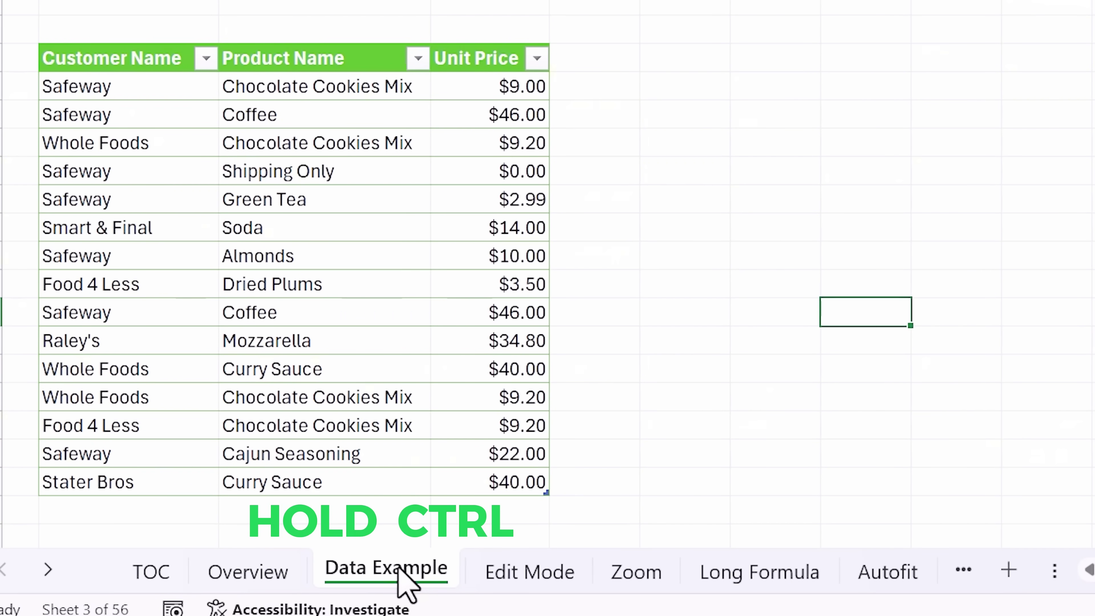
# Step: Ctrl-drag the Data Example tab after Edit Mode to create Data Example (2)
pyautogui.moveTo(398, 568); pyautogui.dragTo(613, 550)
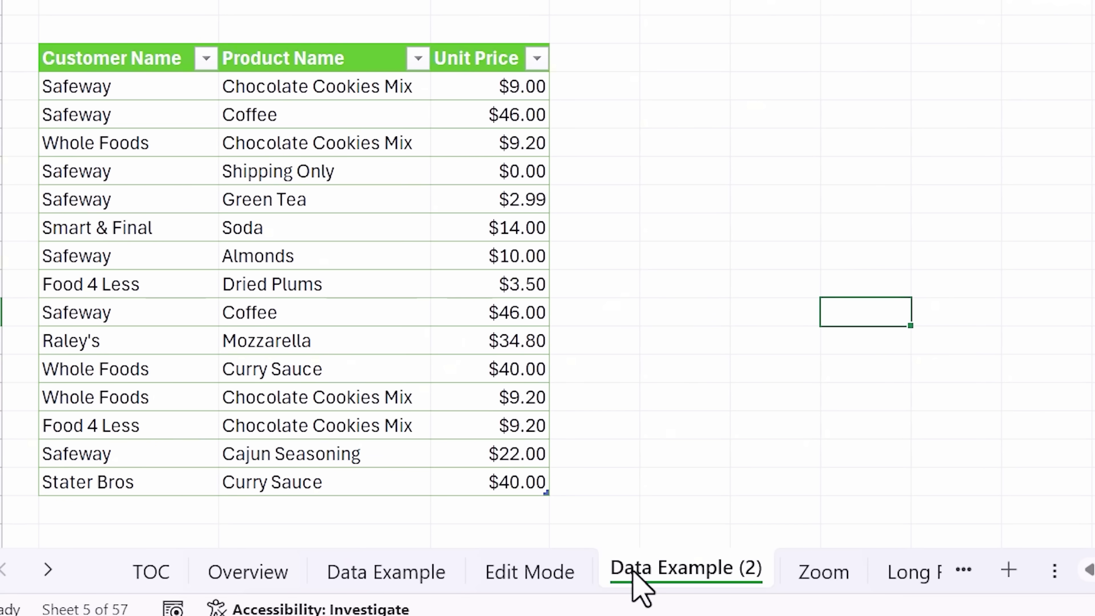
pyautogui.rightClick(632, 568)
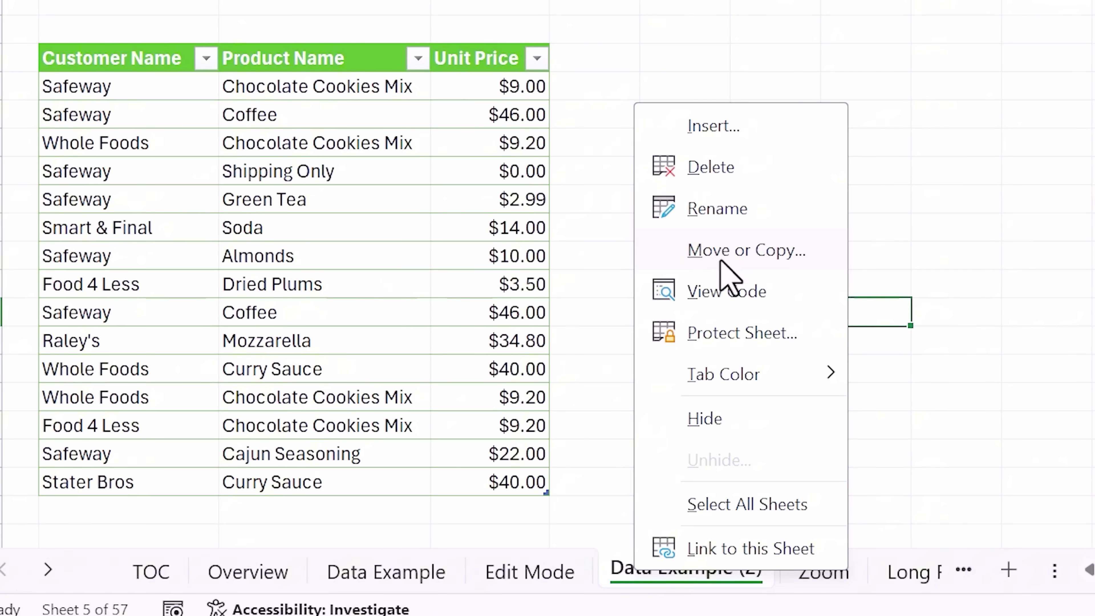
pyautogui.click(617, 574)
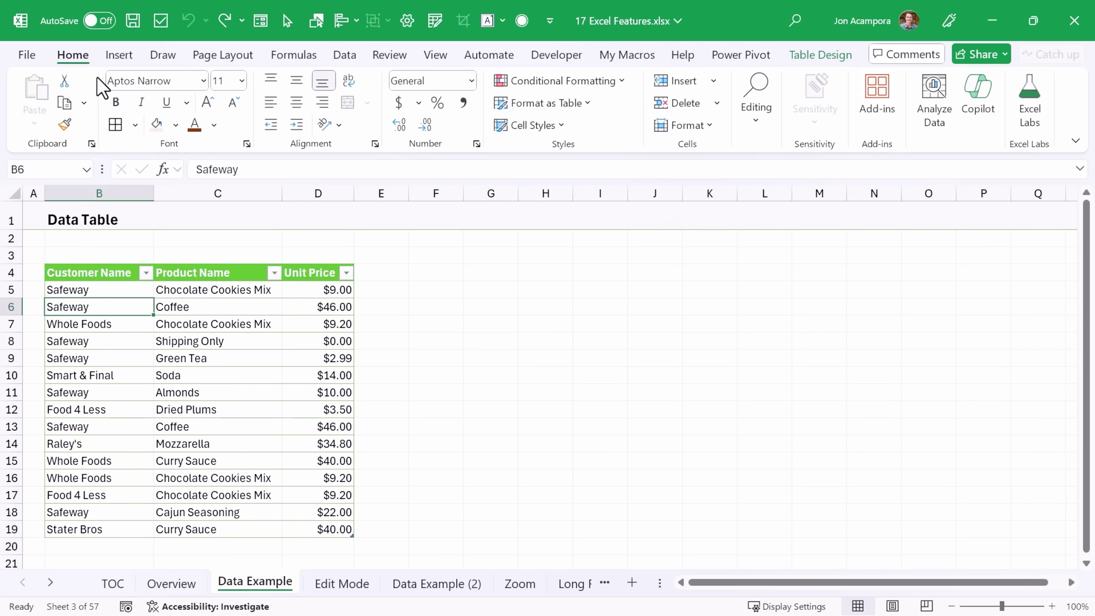
# Step: With the ribbon collapsed, give Safeway cell B6 light red fill and dark red text, then re-pin the ribbon
pyautogui.doubleClick(73, 54)
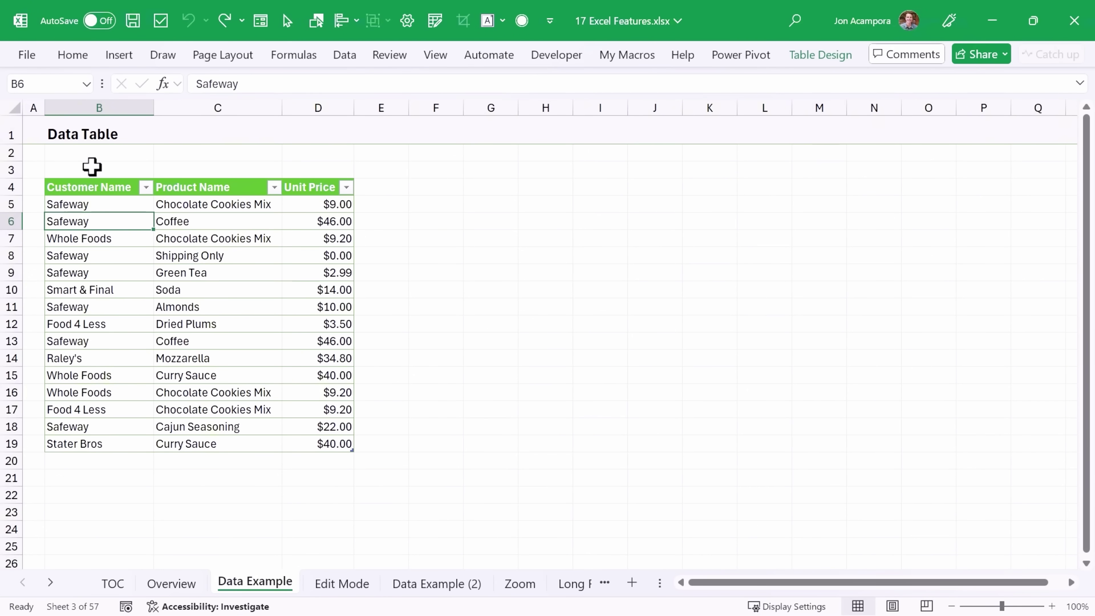
pyautogui.click(80, 58)
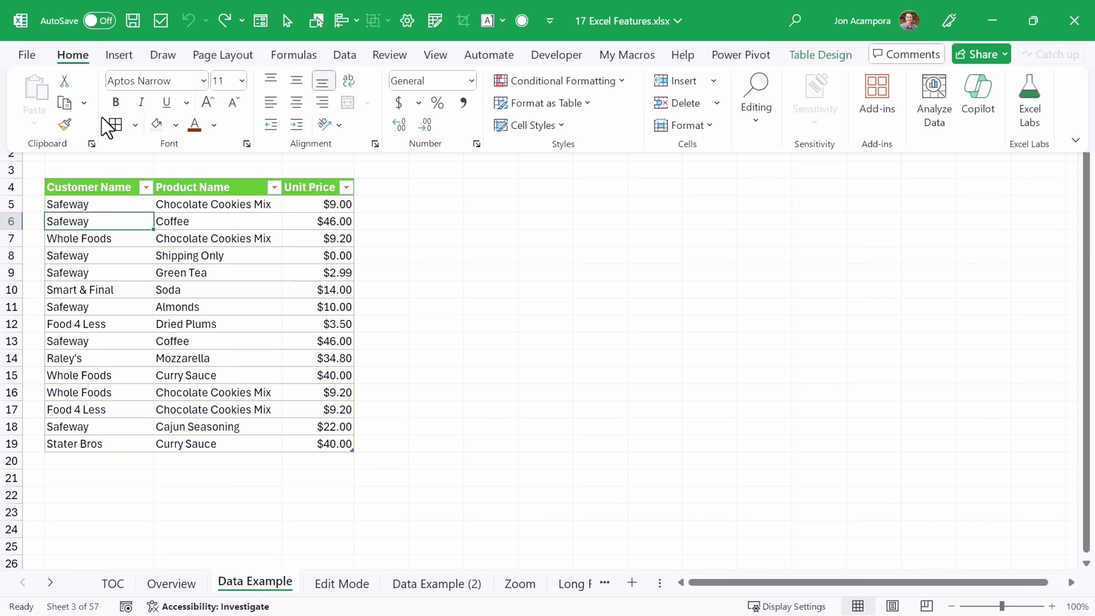
pyautogui.click(157, 125)
pyautogui.click(194, 126)
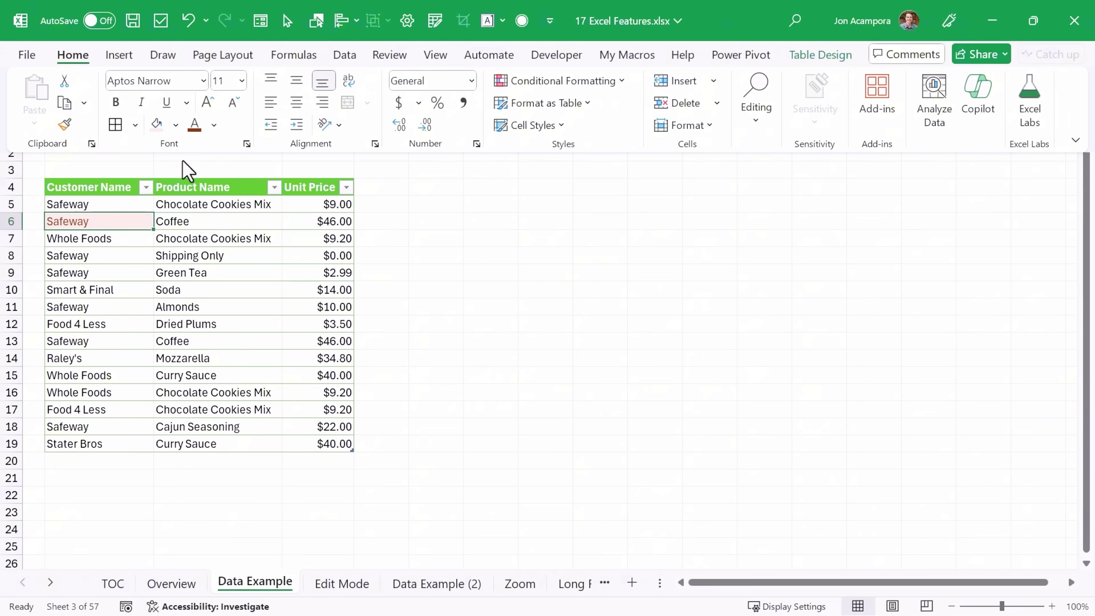
pyautogui.click(141, 226)
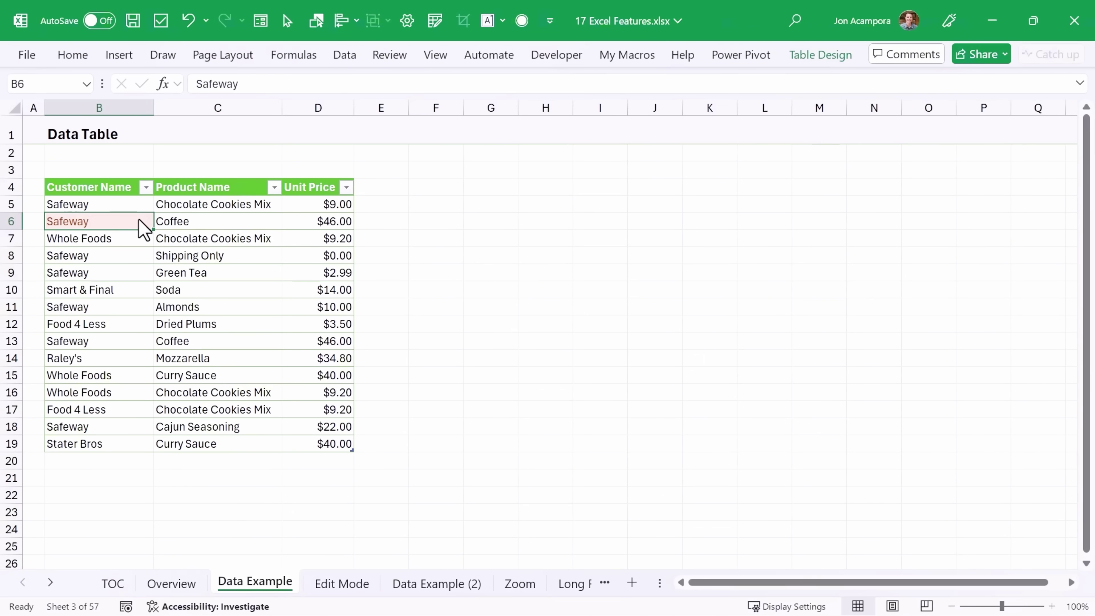
pyautogui.doubleClick(74, 55)
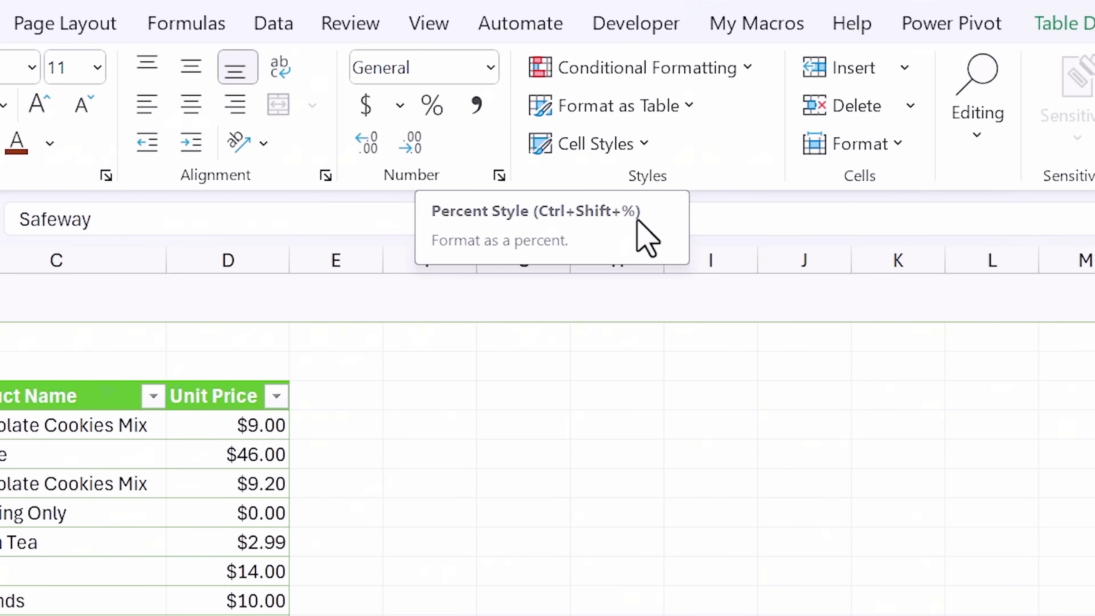
# Step: Switch to the Data tab to view the sort, filter and refresh commands
pyautogui.click(280, 26)
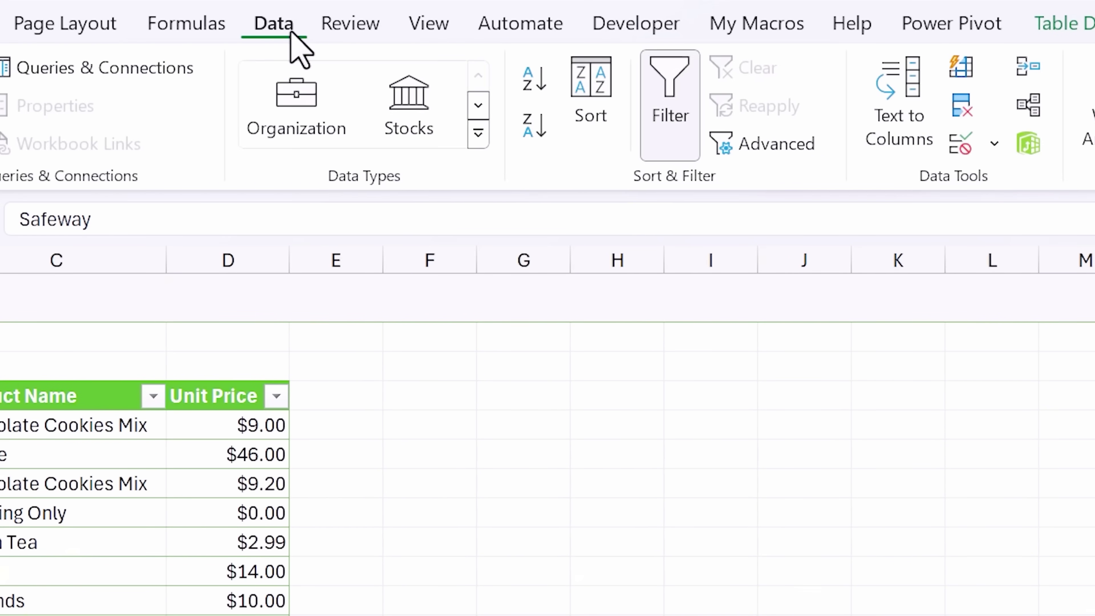